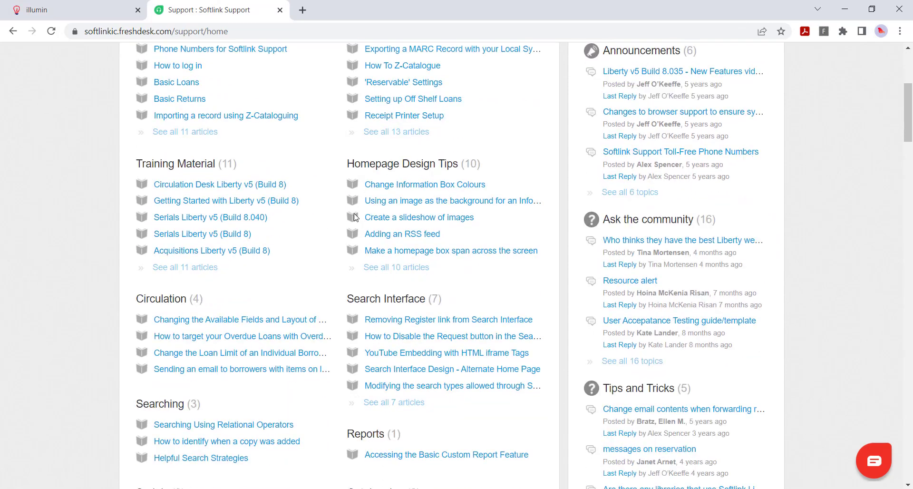
scroll(334, 228, down, 5)
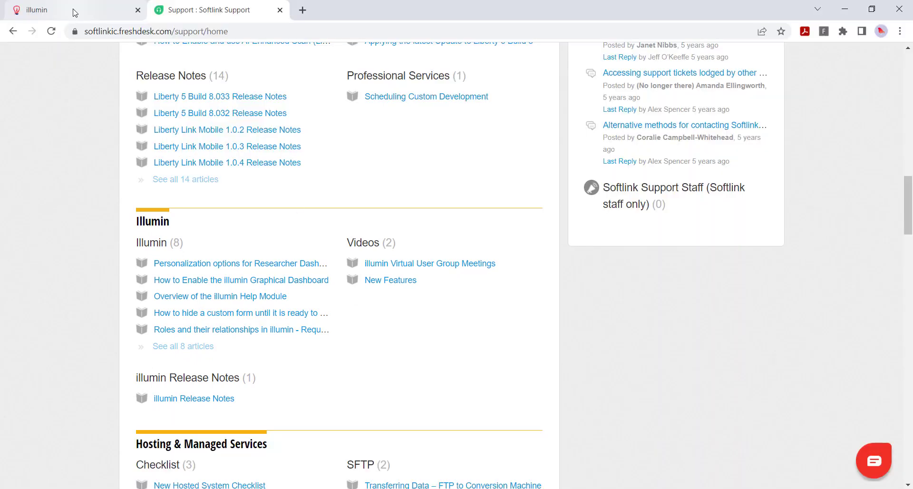
Scroll to the Illumin articles on the support portal, then return to the illumin dashboard
click(74, 11)
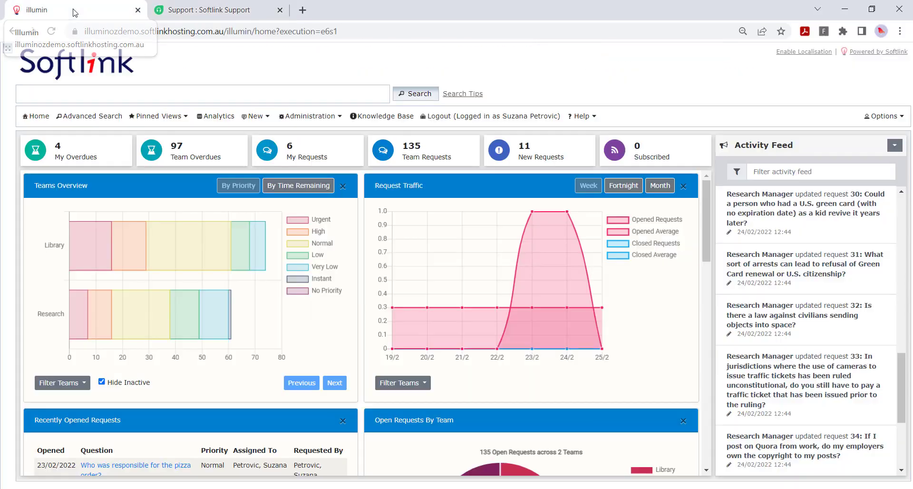
Open the All Help list and filter it to summaries containing 'table'
click(582, 116)
click(588, 135)
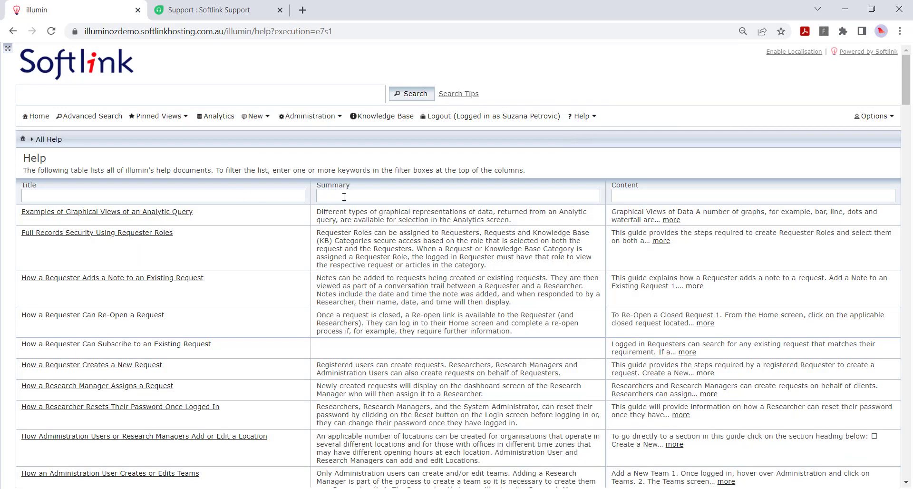
click(344, 196)
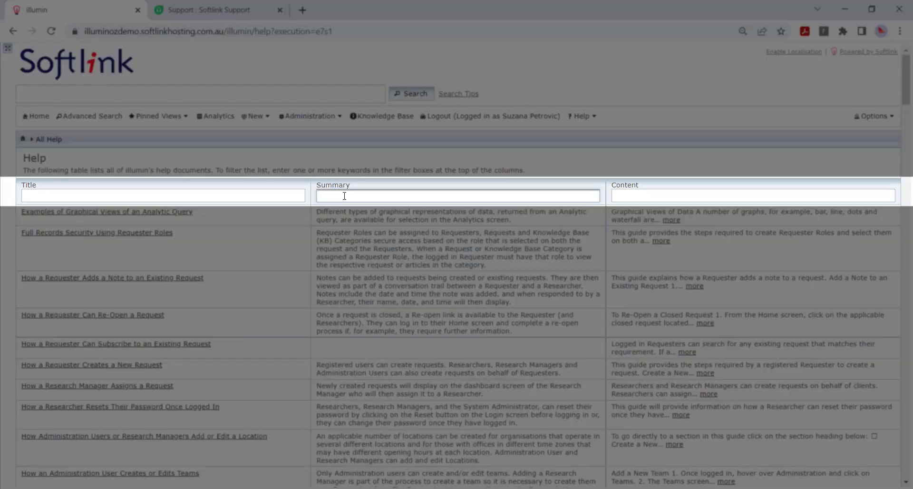
text(table)
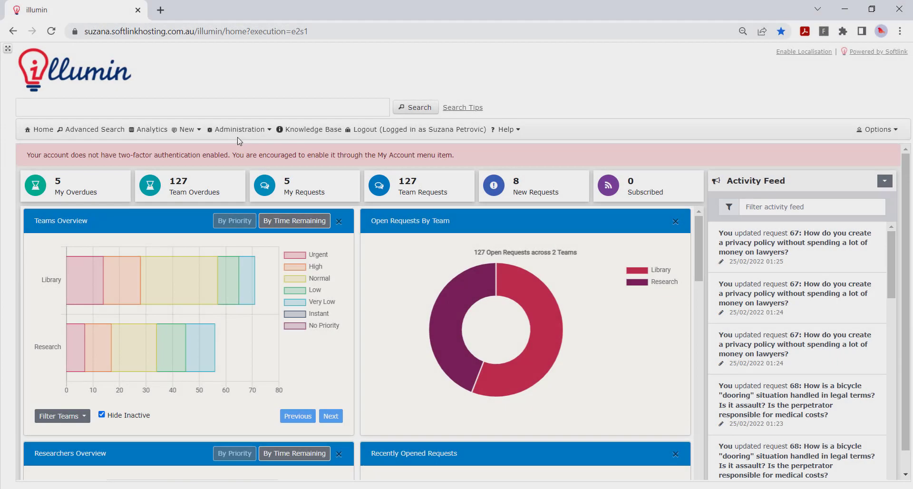
Open My Account from Administration and begin adding two-factor authentication
click(233, 129)
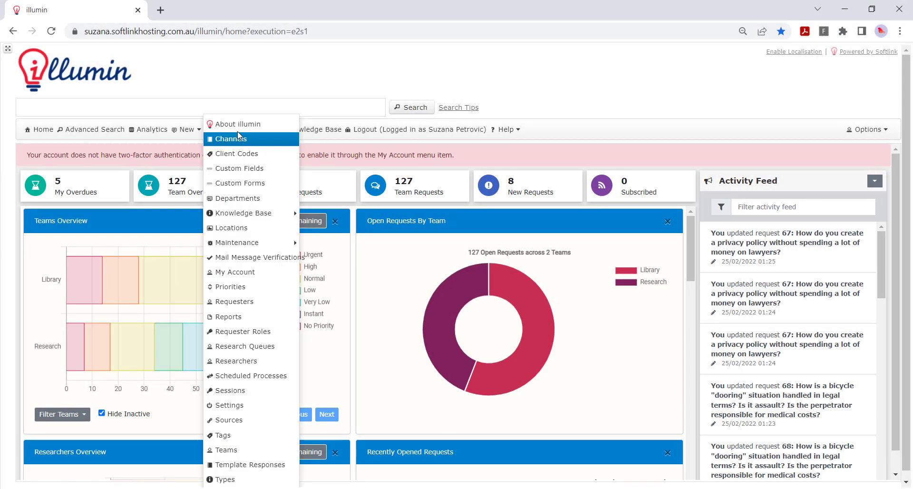
click(240, 273)
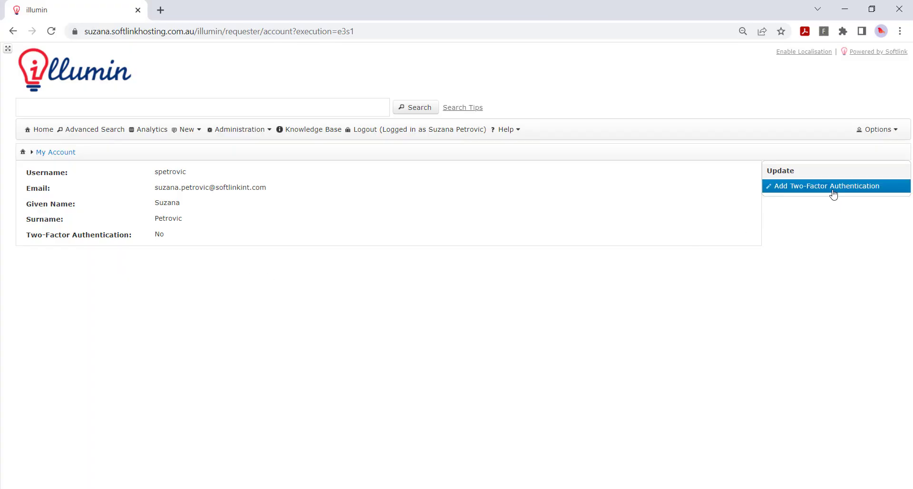
click(834, 189)
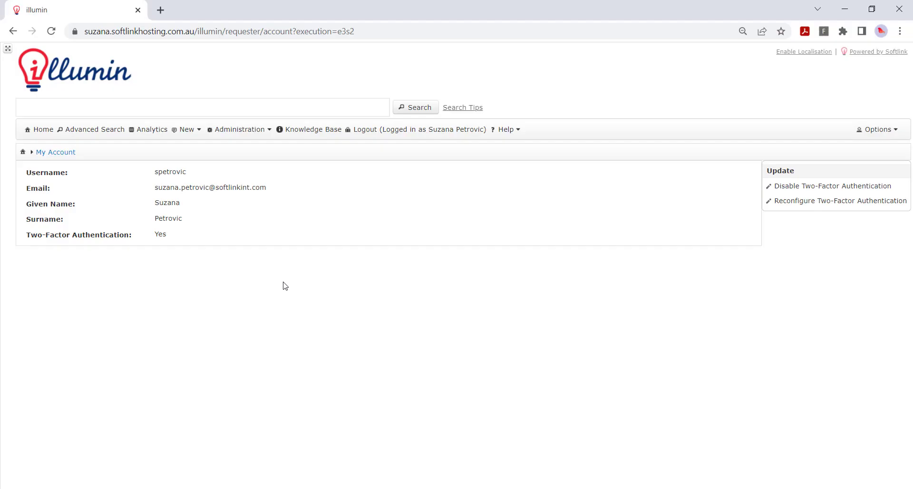
Log out, then sign back in with the six-digit authenticator code
click(419, 129)
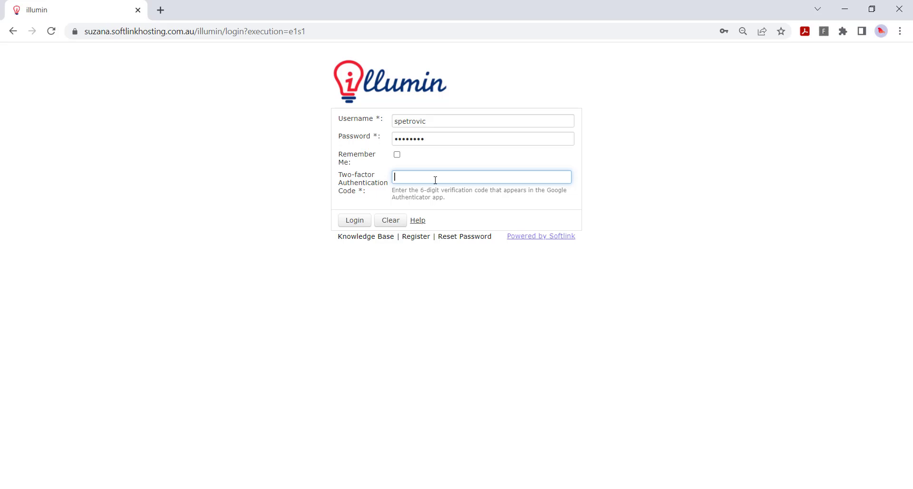
click(356, 221)
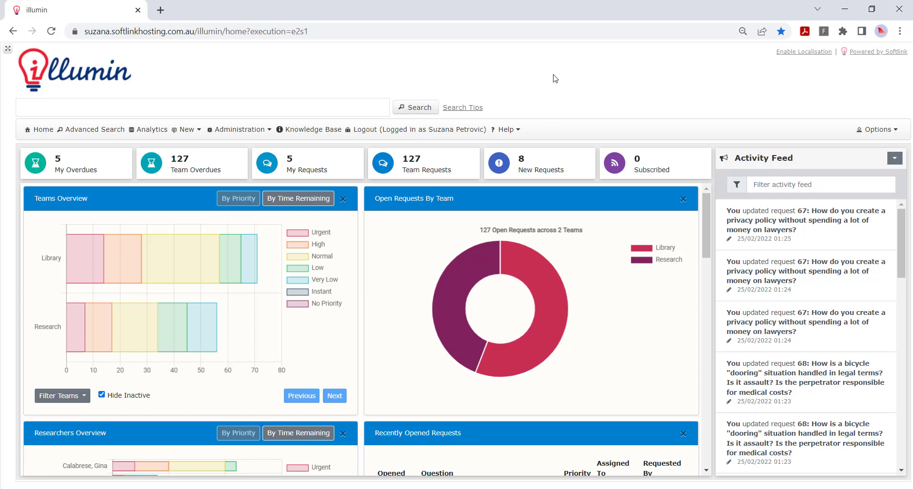
In Authorisation settings, toggle two-factor reminders for the Requester role and save
click(255, 128)
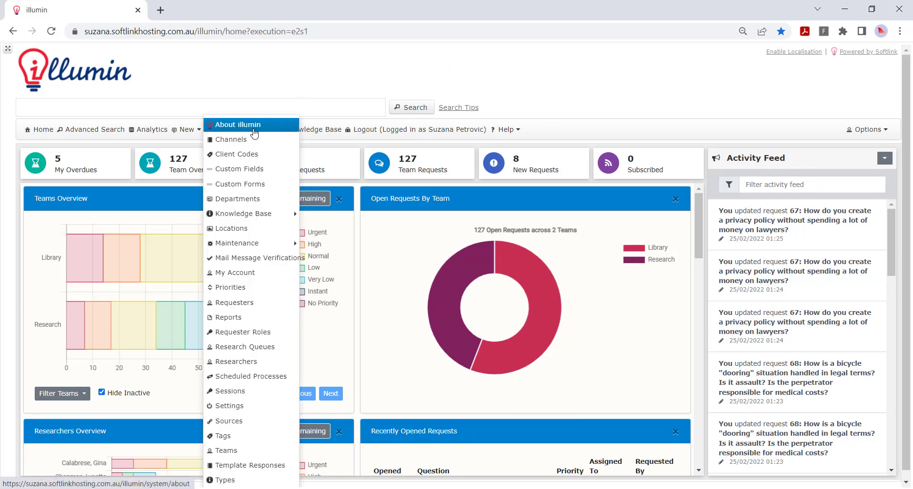
click(231, 408)
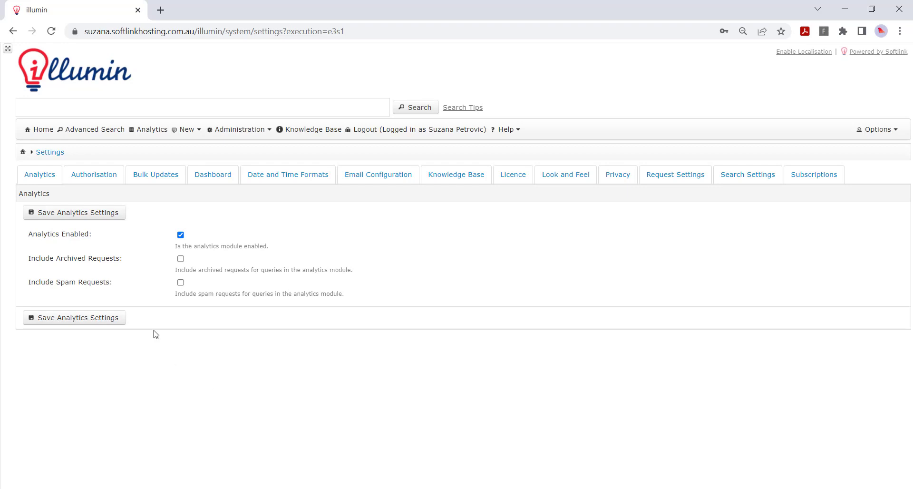
click(98, 175)
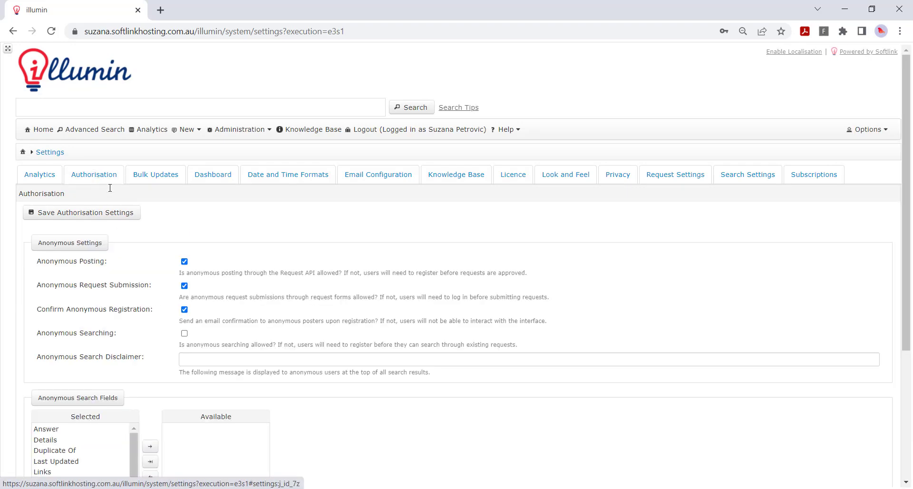
scroll(285, 257, down, 3)
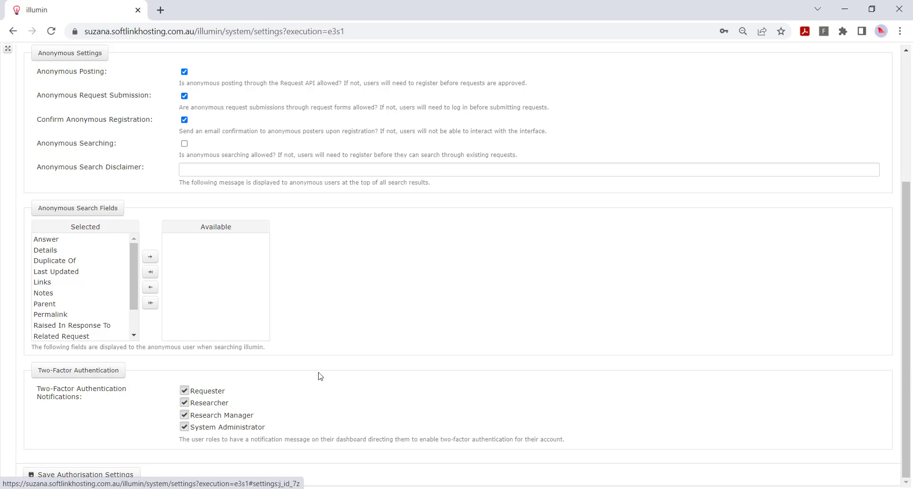
click(185, 392)
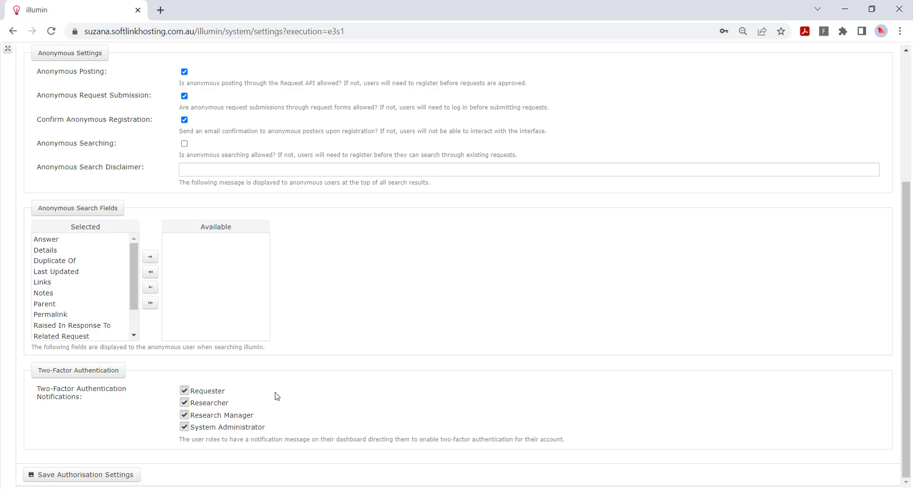
click(114, 477)
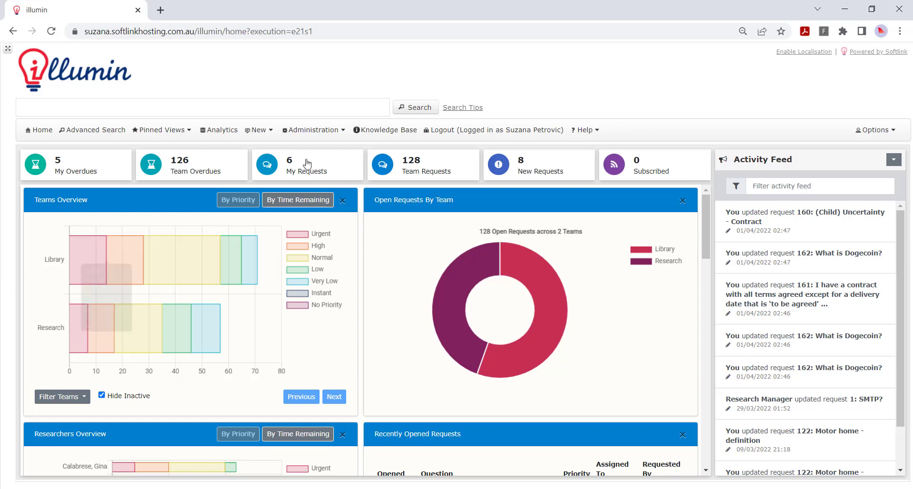
Enable and save bulk updates for Research Managers, then go to Advanced Search
click(324, 133)
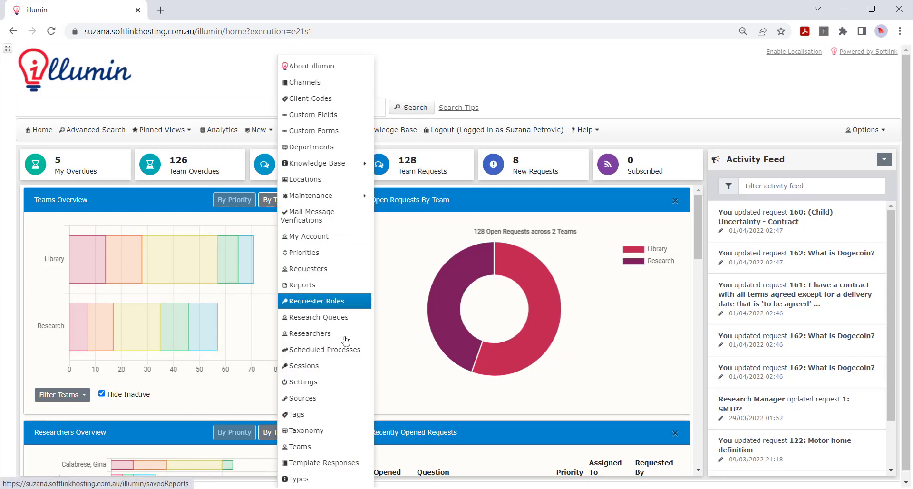
click(316, 382)
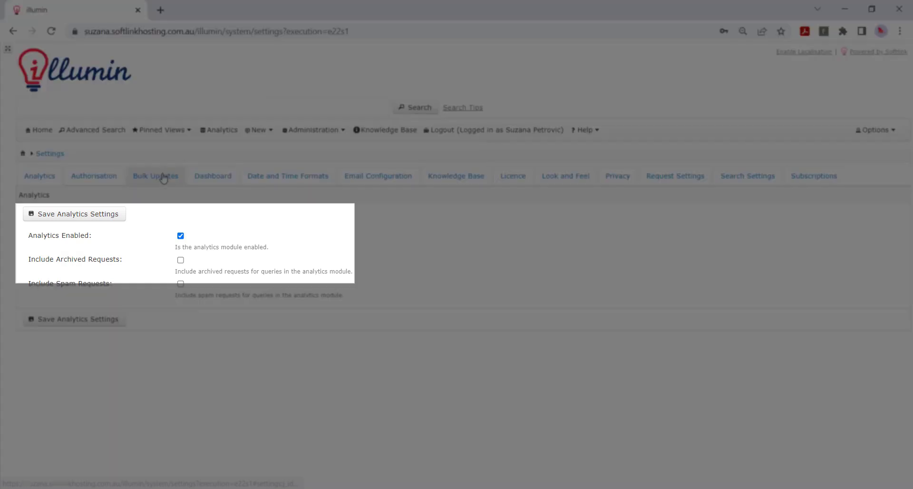
click(163, 176)
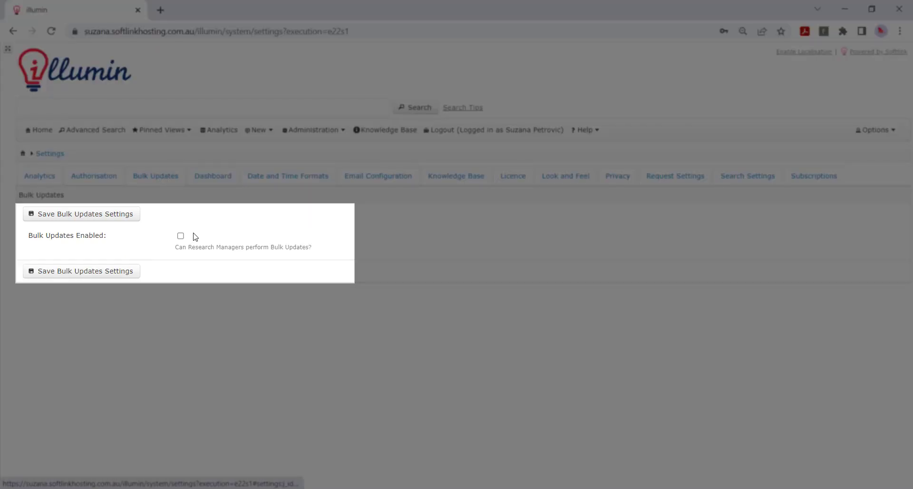
click(181, 236)
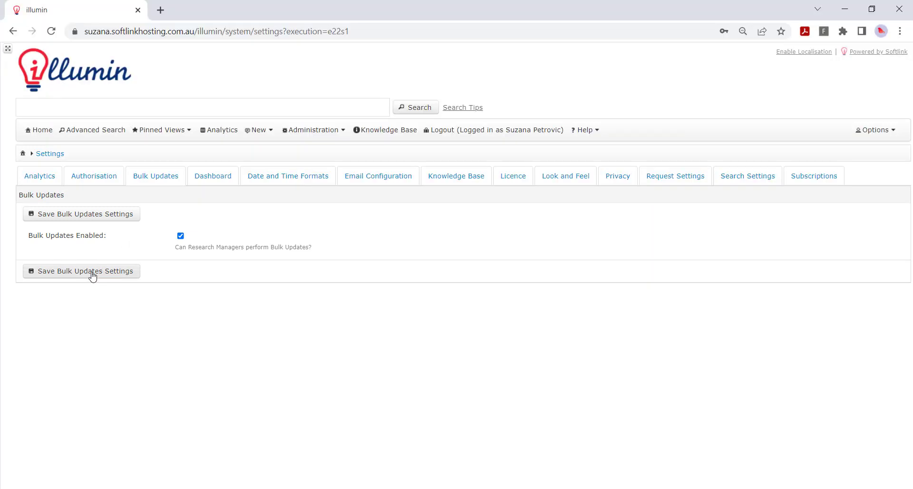
click(92, 275)
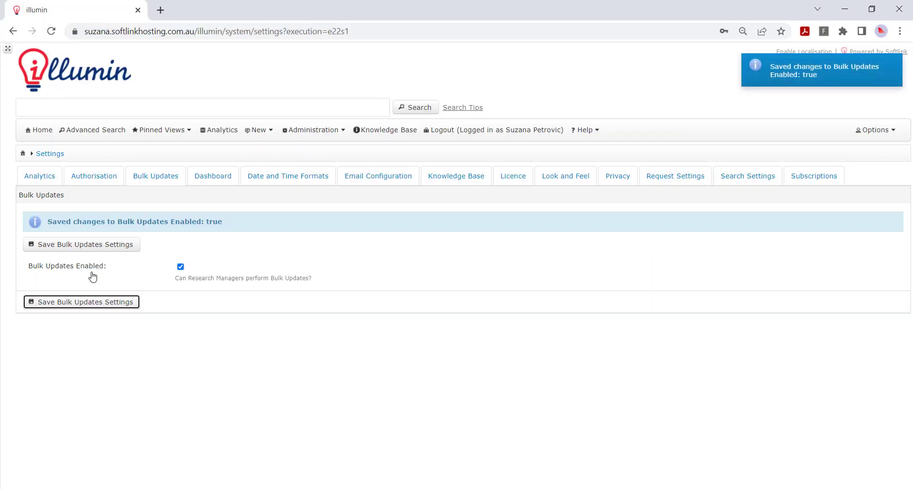
click(98, 133)
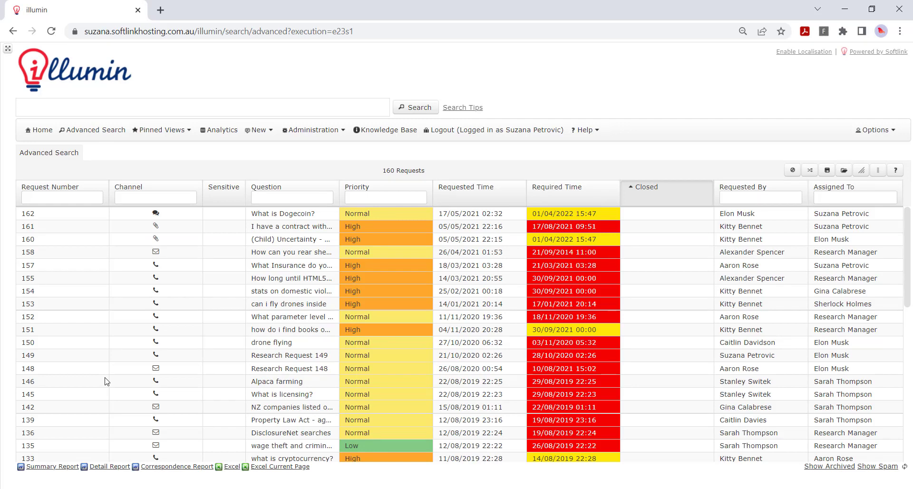
Filter requests by 'high' priority and bulk set Area of Research to Commercial Law
click(363, 195)
text(high)
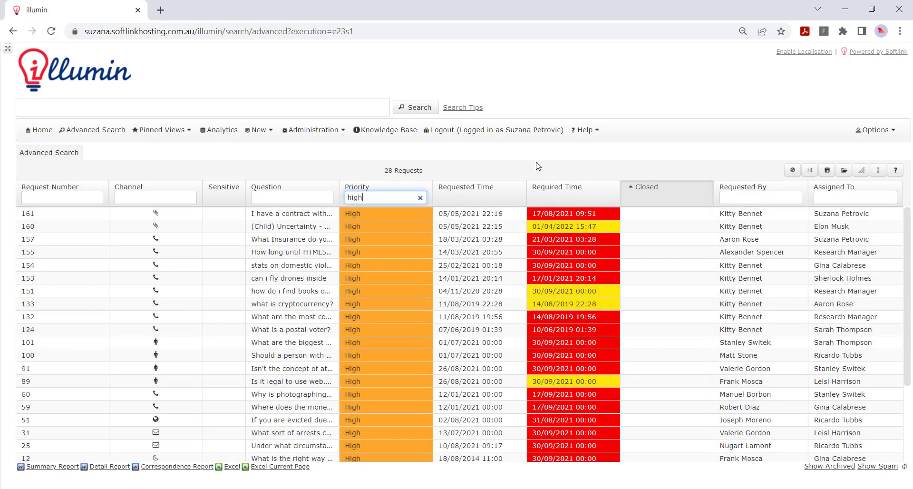
click(811, 171)
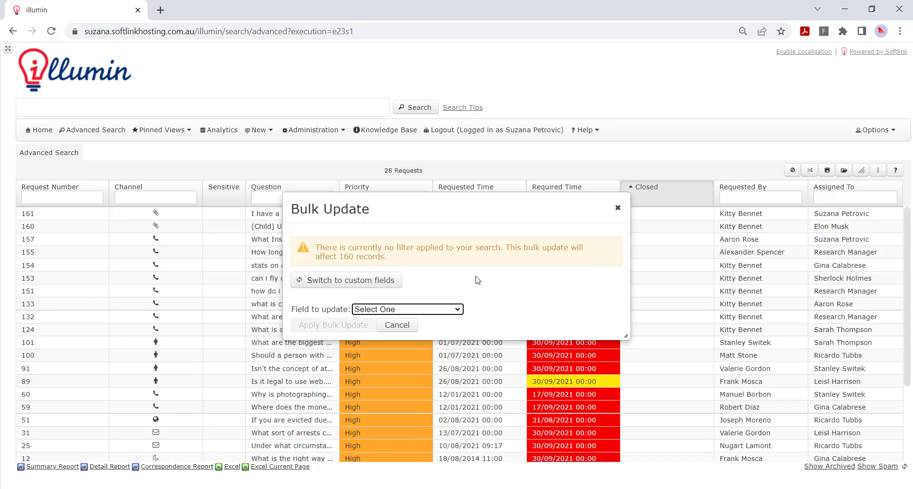
click(388, 285)
click(383, 306)
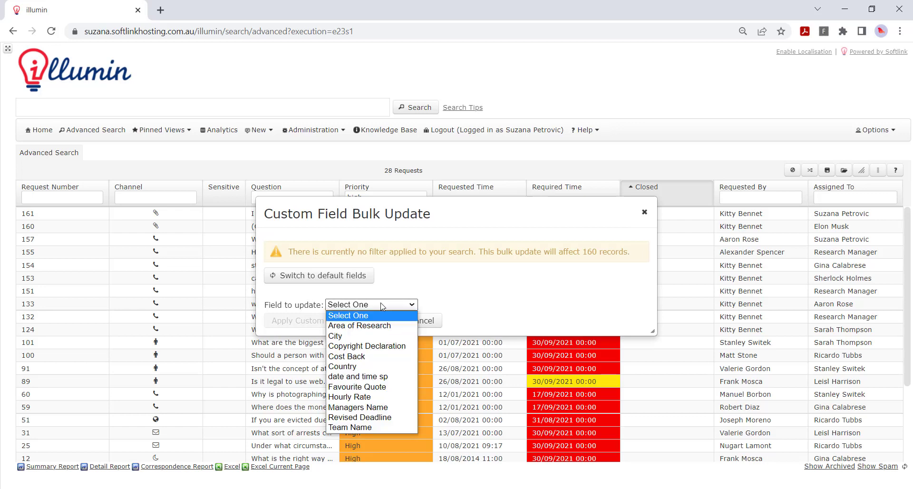
click(373, 325)
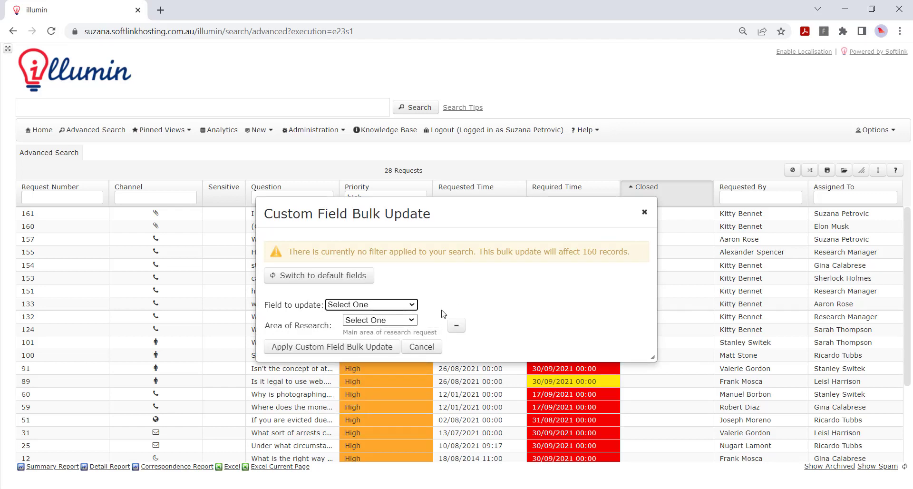
click(385, 323)
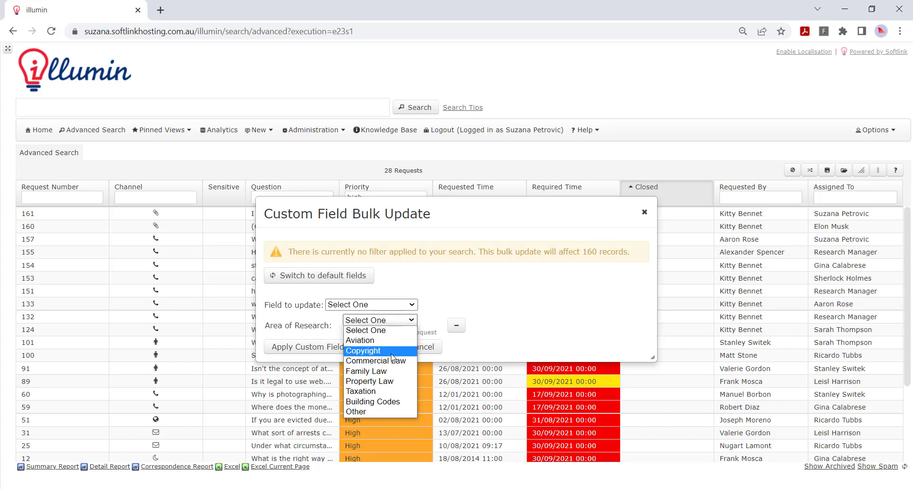
click(376, 361)
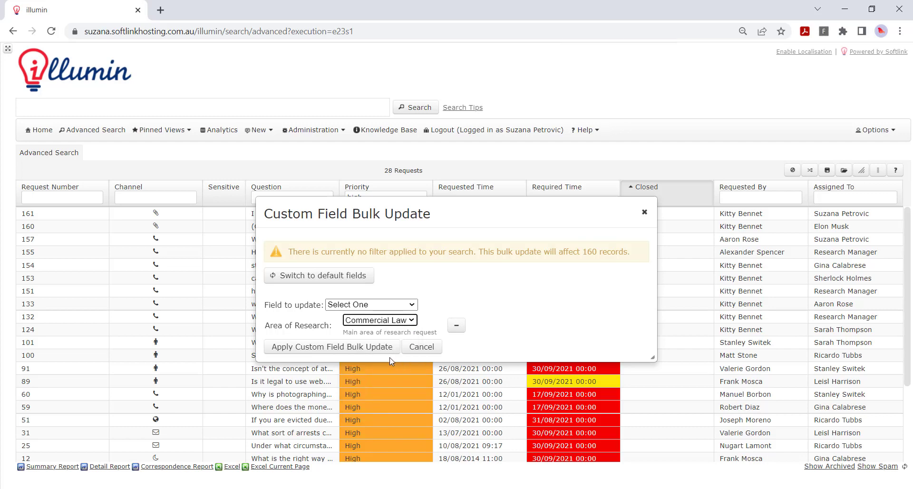
click(321, 351)
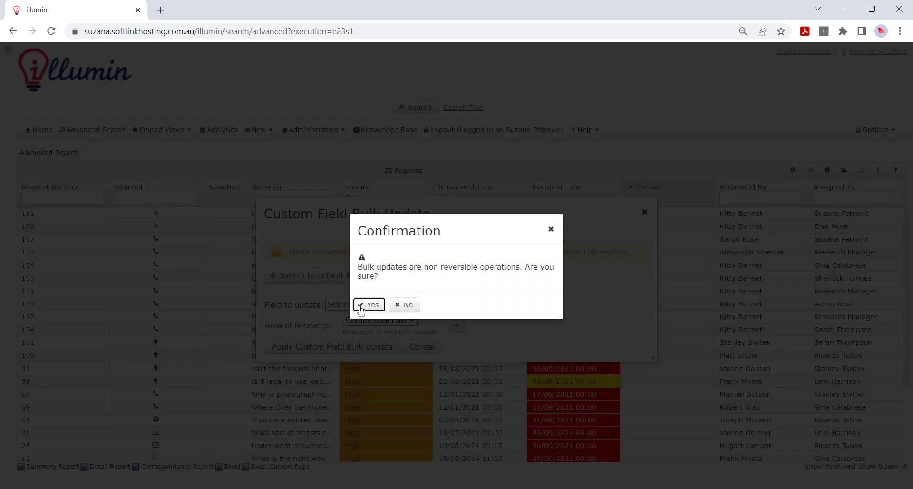
click(368, 305)
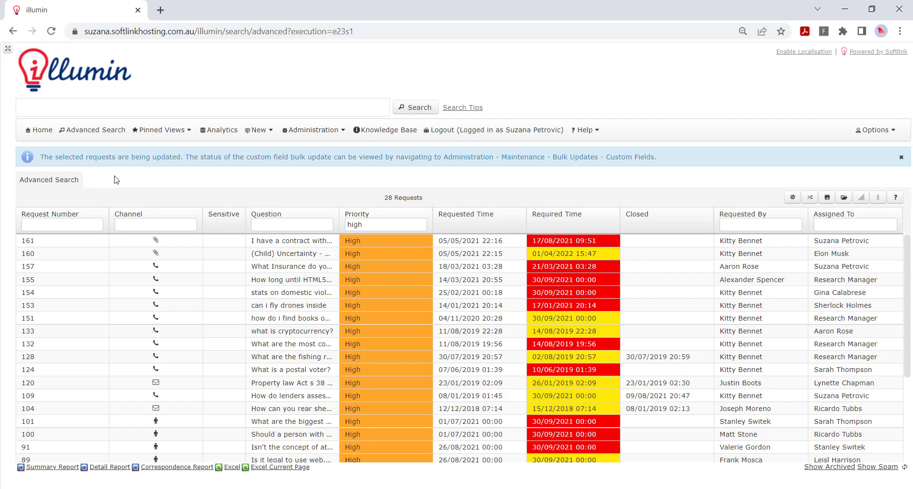
View the custom field bulk update history under Maintenance > Bulk Updates
click(309, 133)
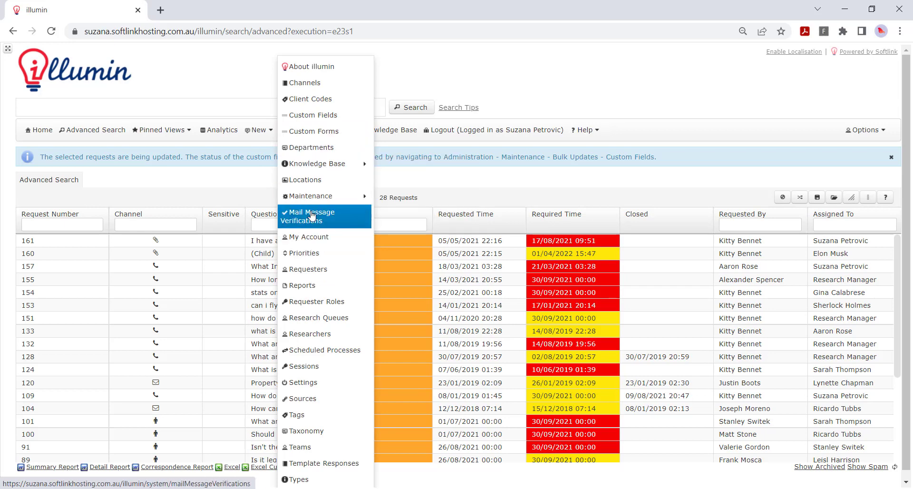
mouse_move(310, 196)
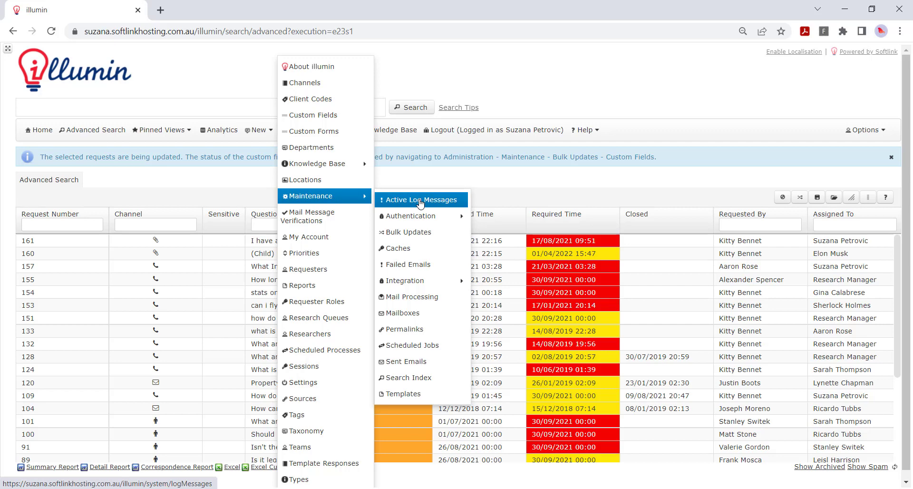
click(411, 232)
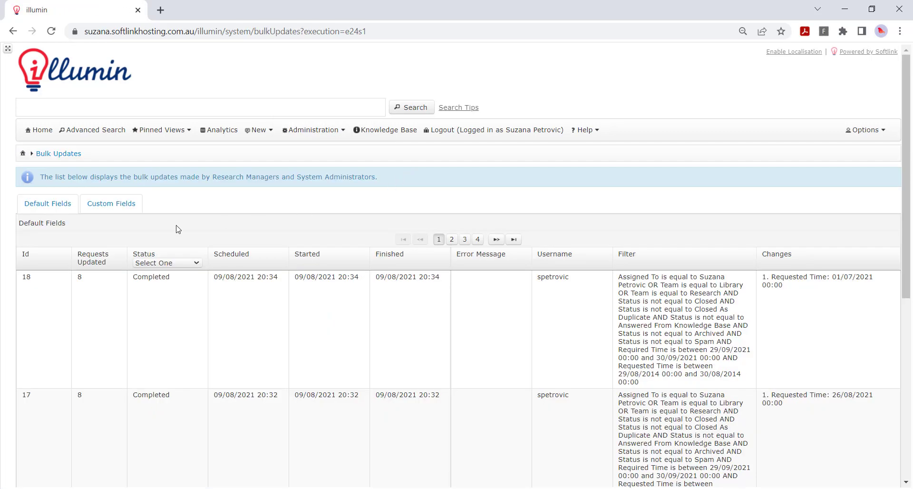
click(120, 206)
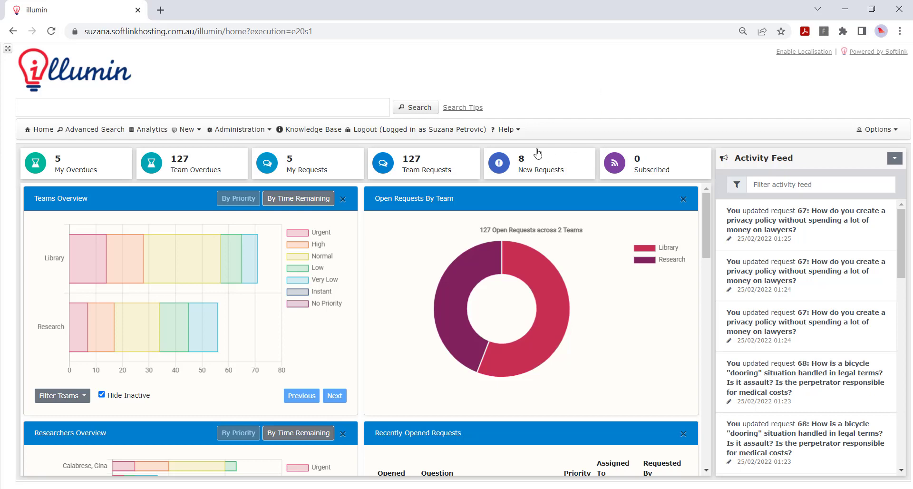
In Privacy settings, set Request Feedback Visibility to Specific Researchers
click(236, 131)
click(232, 406)
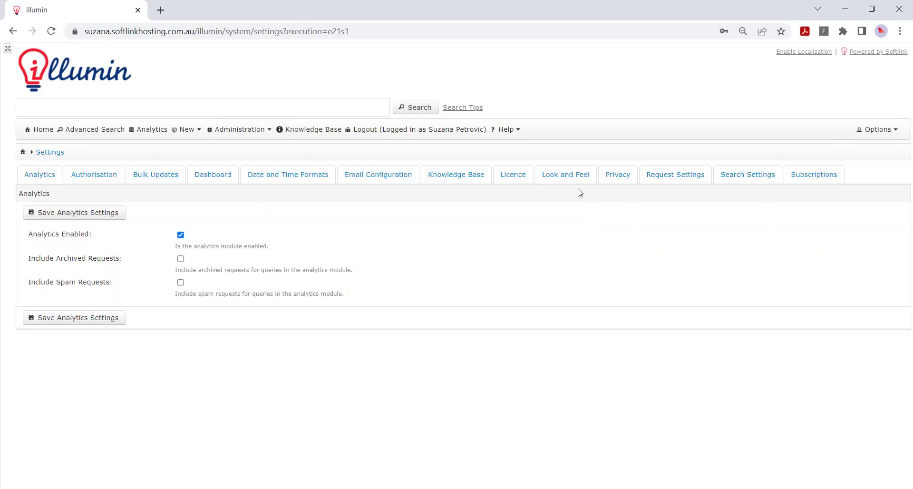
click(626, 176)
scroll(395, 314, down, 1)
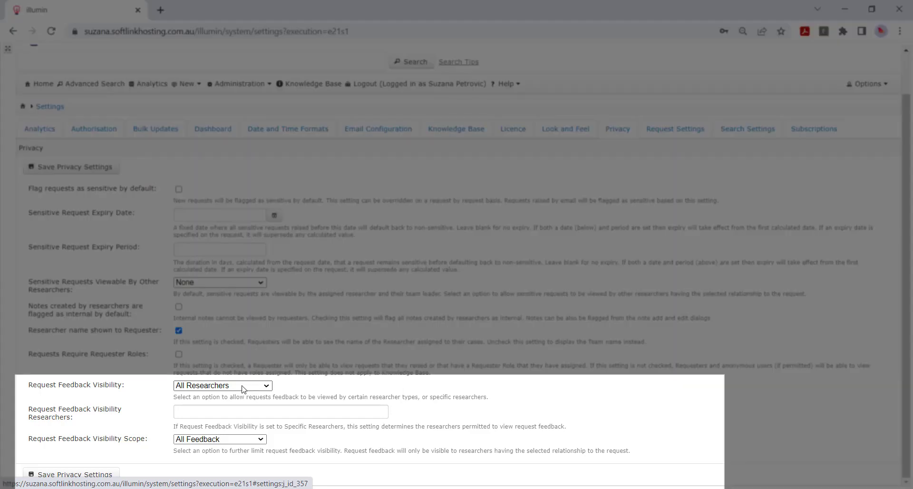
click(243, 389)
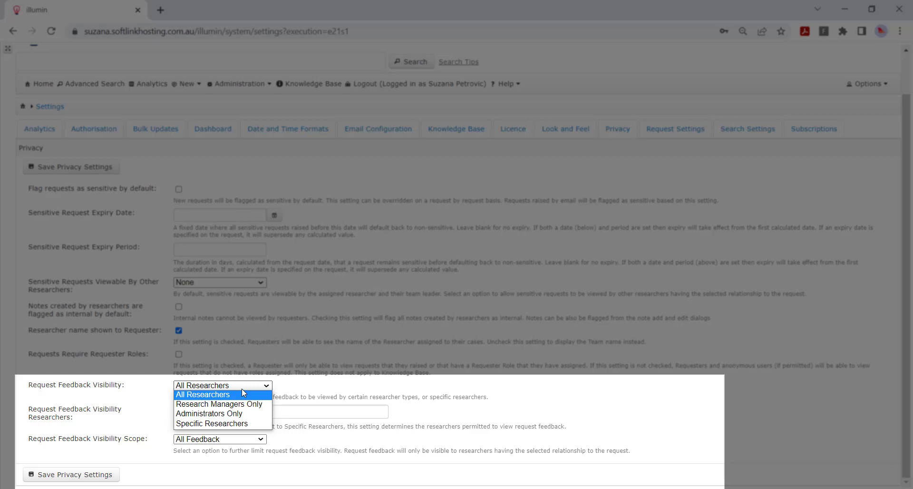
click(212, 423)
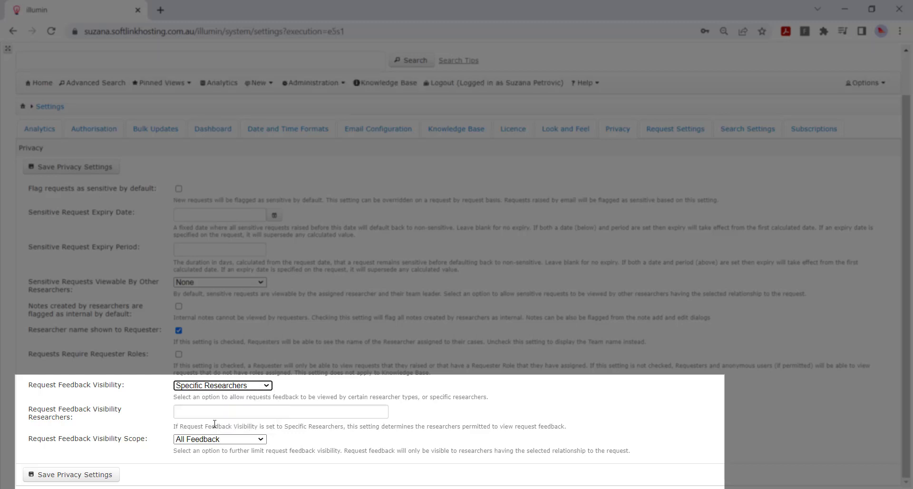
Add three permitted researchers to the Researchers field by searching their names
click(218, 410)
text(suzana)
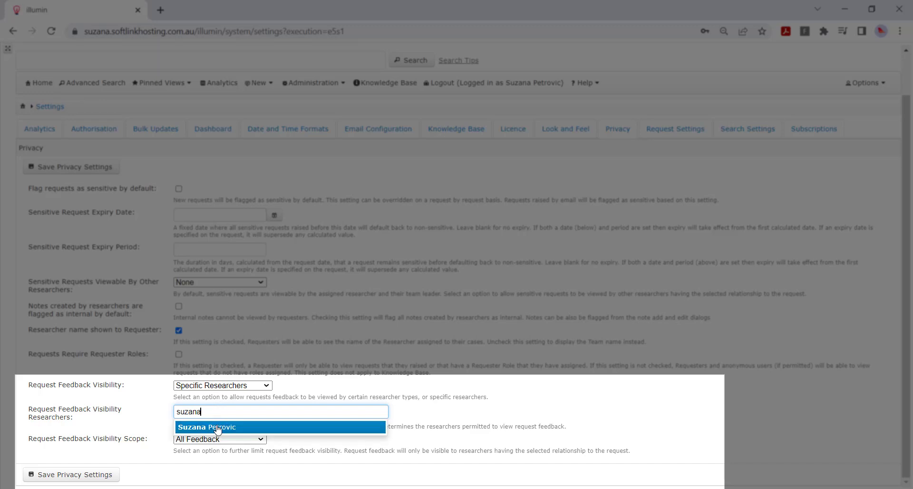
click(218, 428)
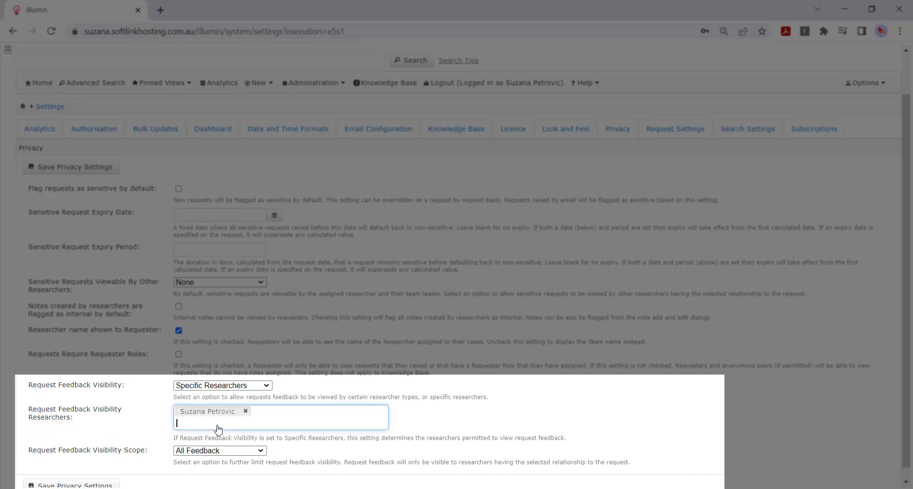
text(sara)
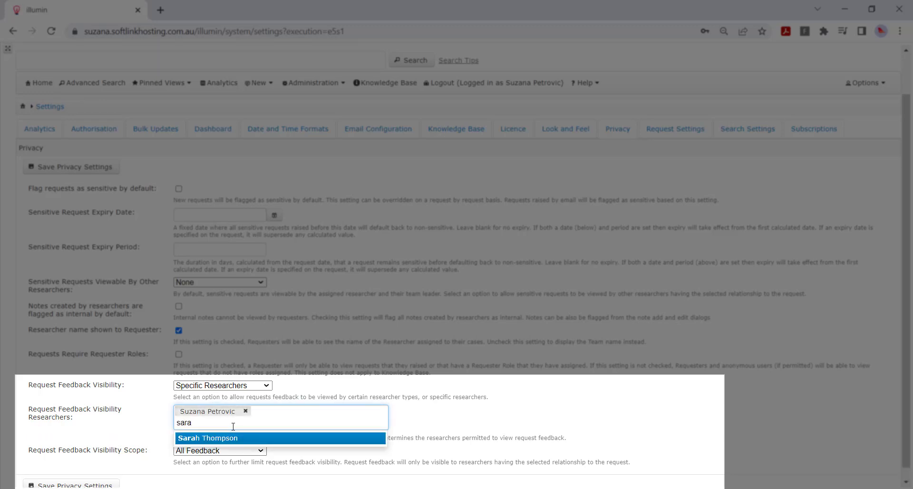
click(223, 443)
text(aar)
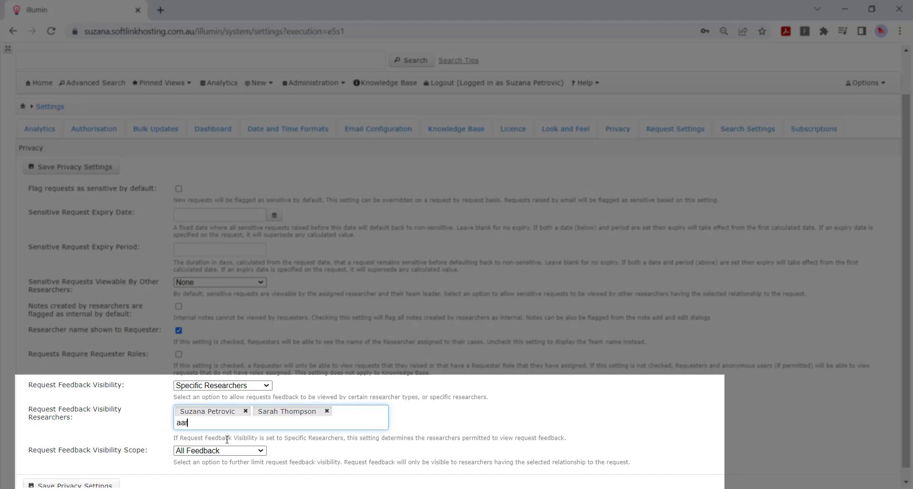
click(228, 434)
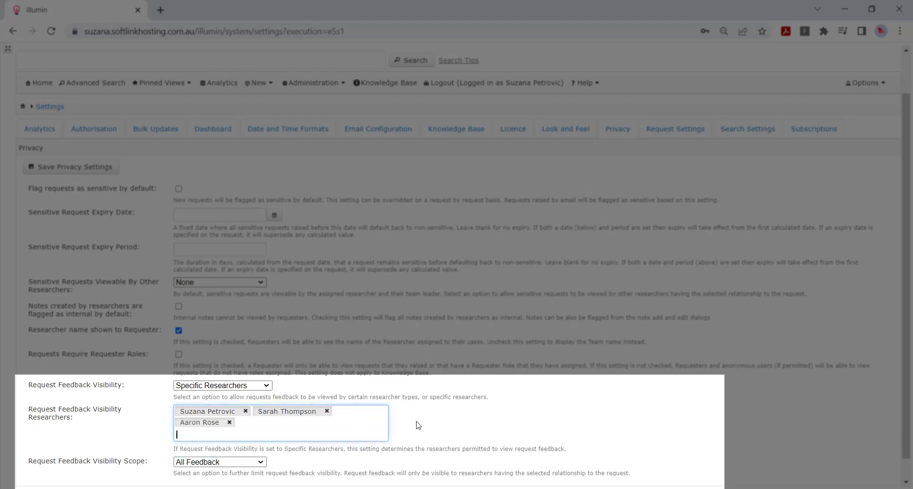
scroll(421, 424, down, 1)
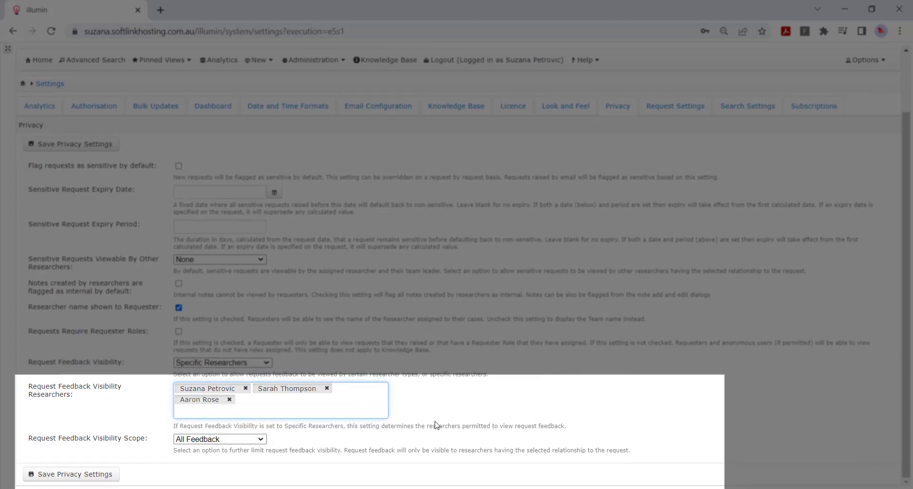
click(250, 442)
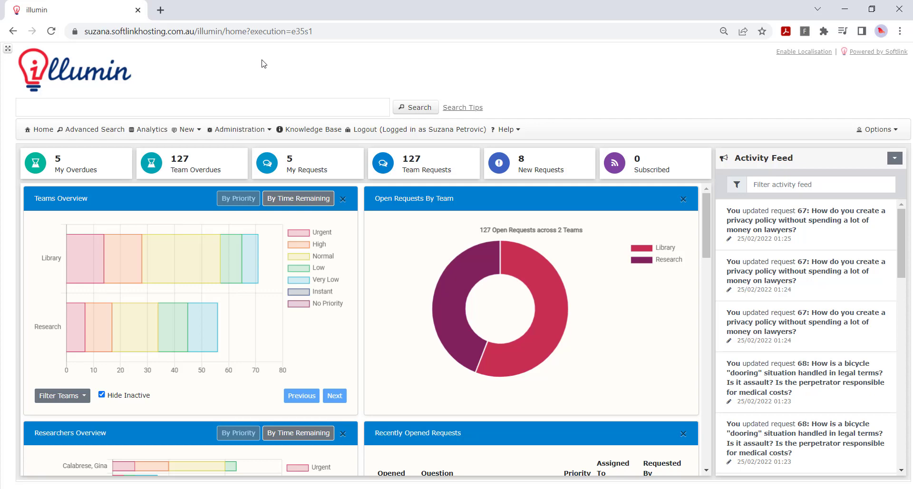
Go to the Custom Fields page and bring up actions for the City field
click(233, 130)
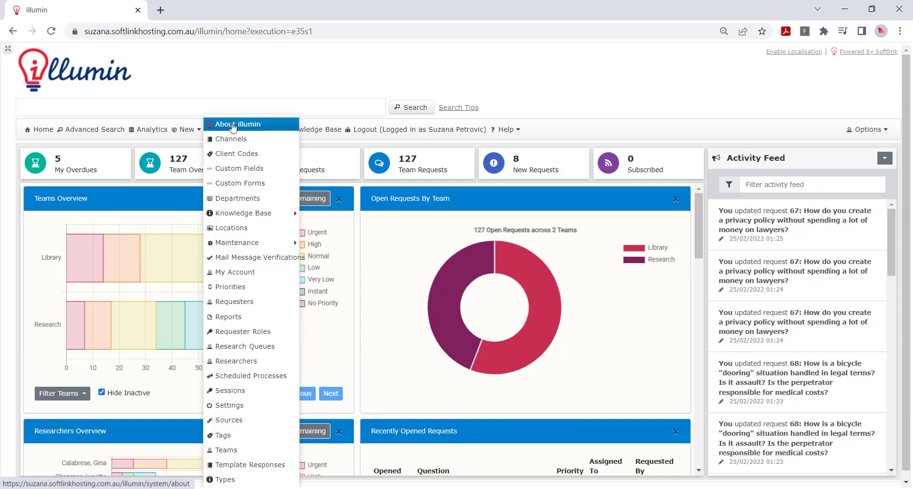
click(244, 172)
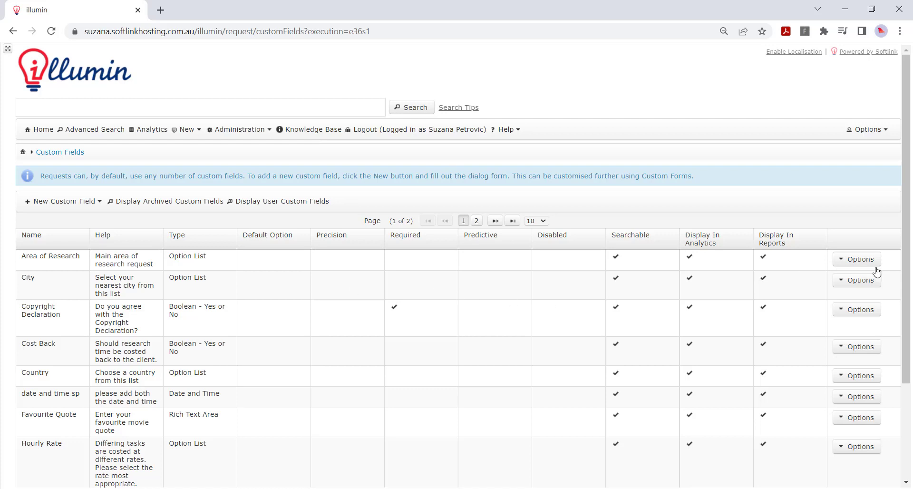
click(865, 281)
click(820, 299)
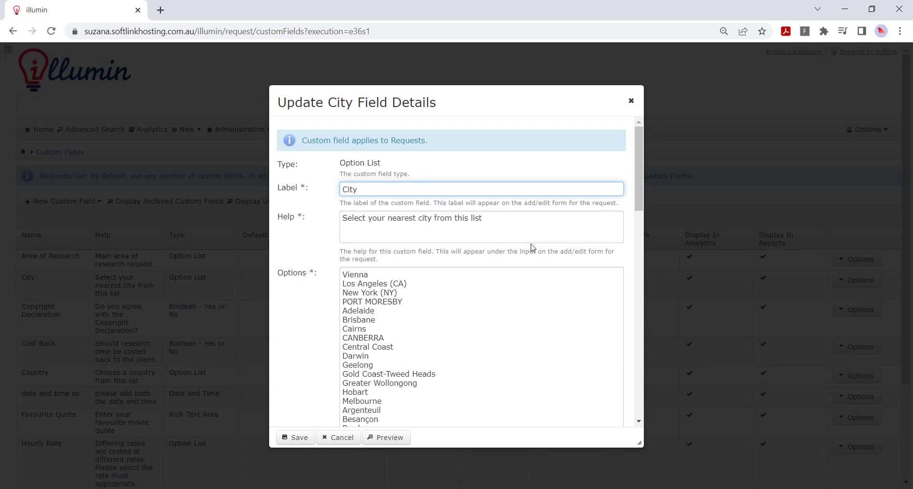
scroll(556, 287, down, 4)
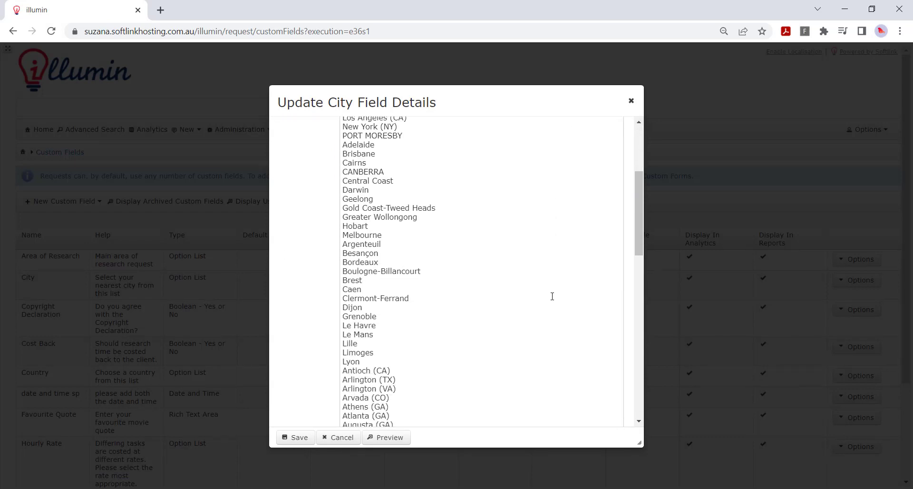
scroll(551, 296, down, 9)
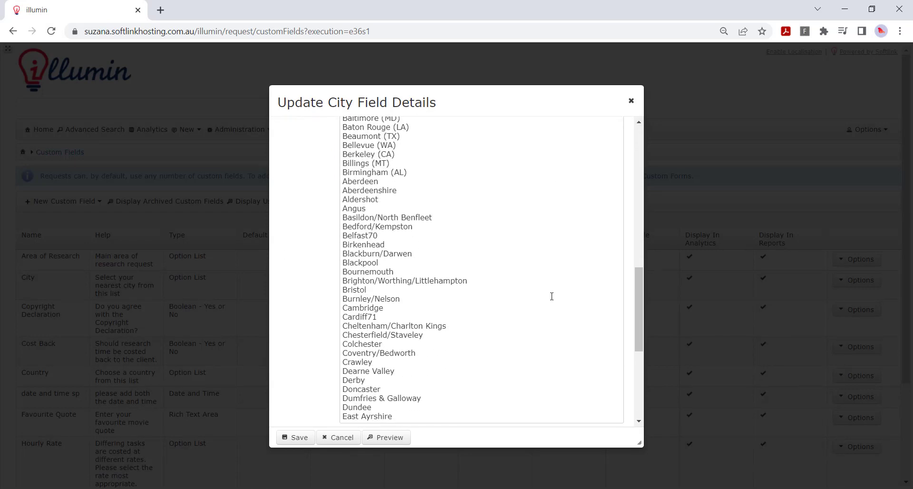
scroll(552, 296, down, 4)
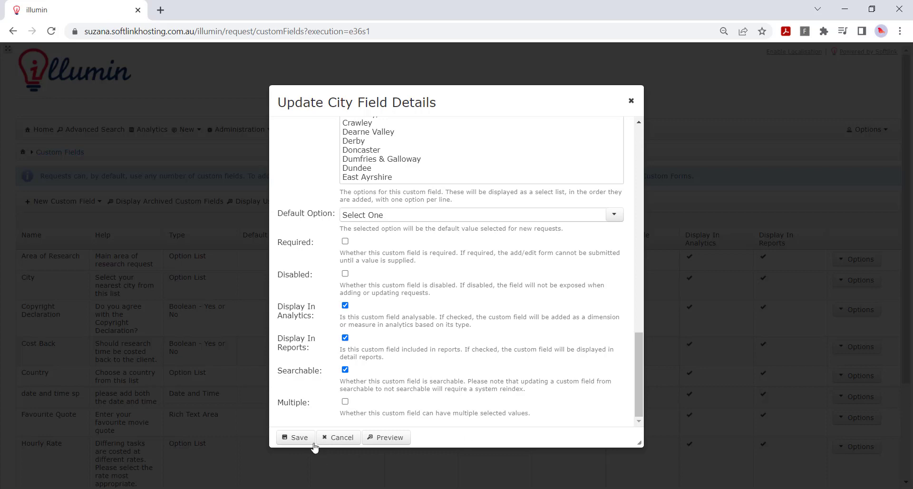
click(295, 438)
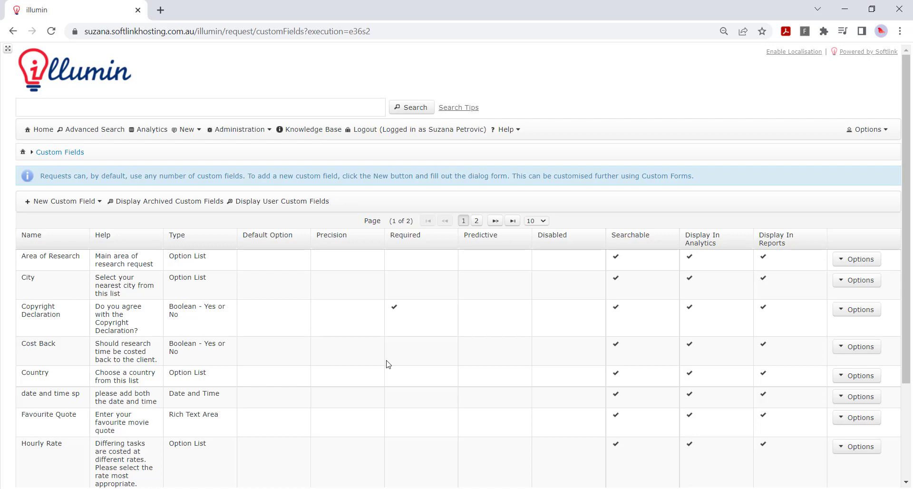
Set Country as the parent field of the City field
click(862, 281)
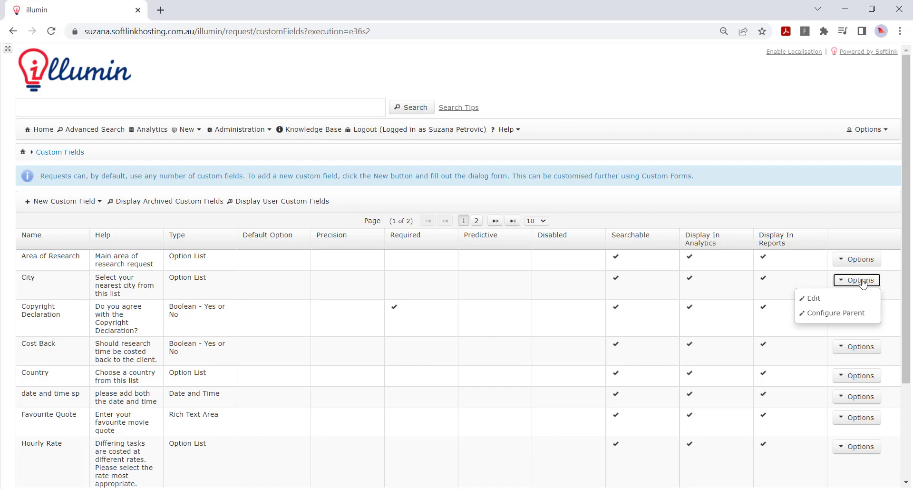
click(849, 314)
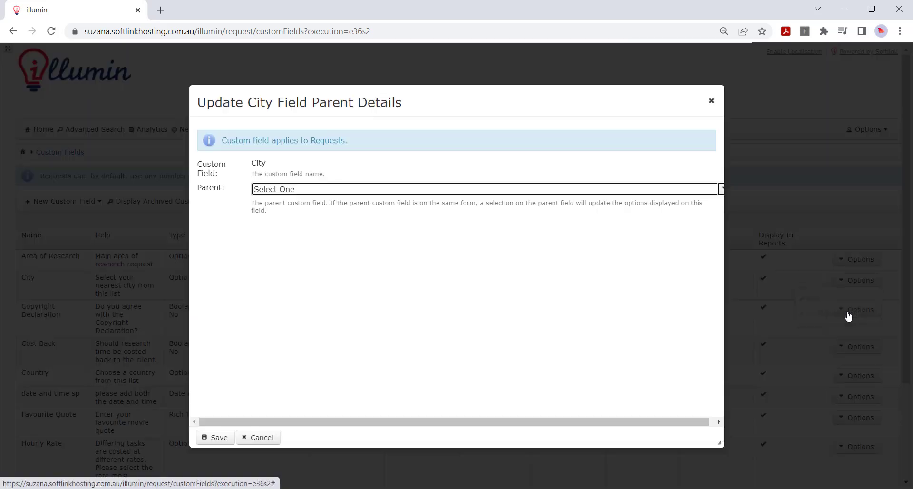
click(317, 190)
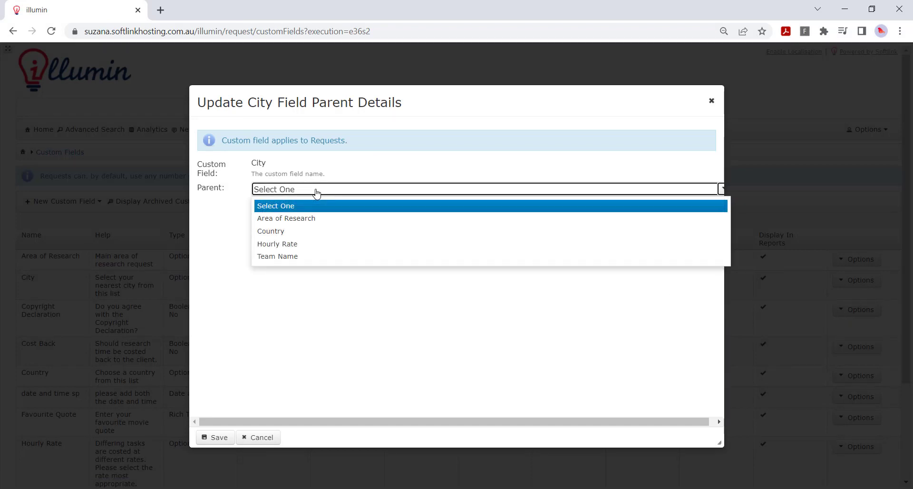
click(276, 232)
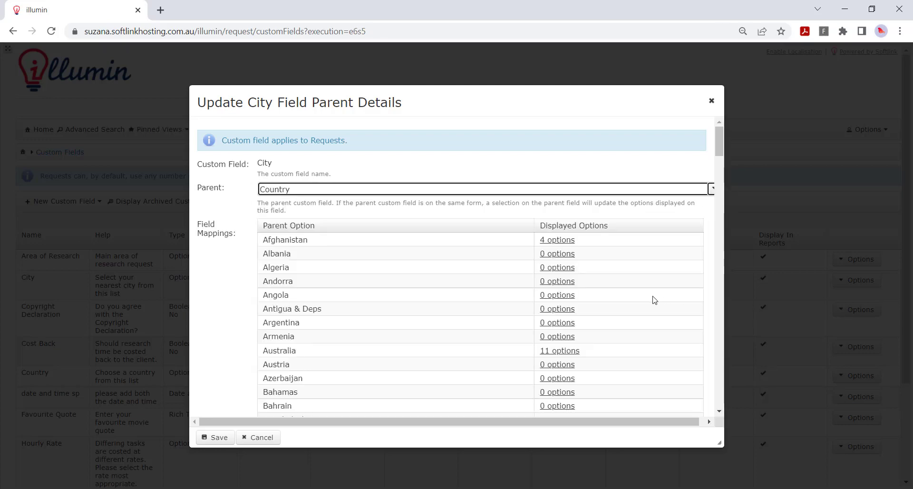
scroll(653, 299, down, 4)
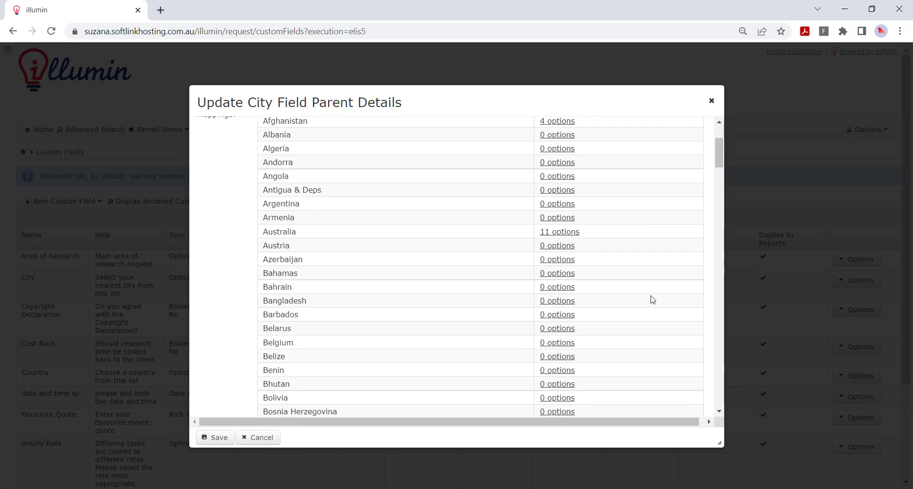
scroll(652, 299, up, 1)
scroll(653, 299, up, 3)
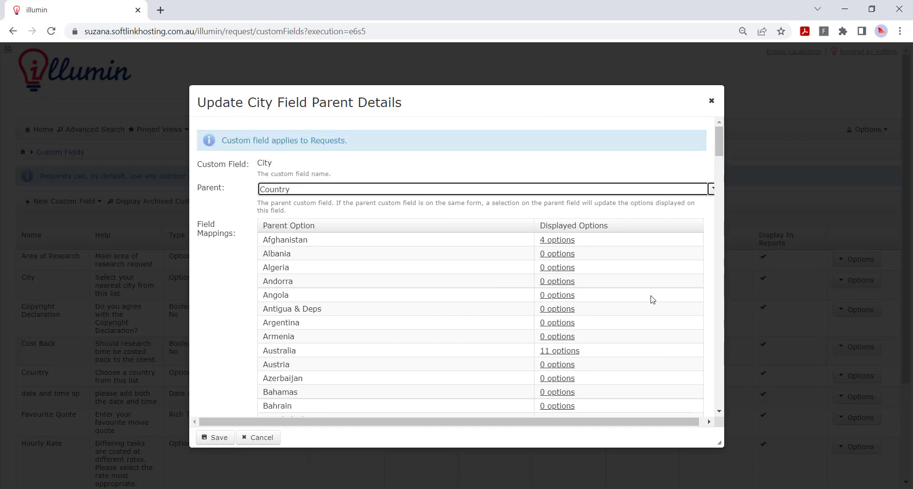
Map Austria to Vienna, Graz, Linz, Salzburg and Innsbruck, and save the City parent mappings
click(566, 367)
scroll(656, 341, down, 2)
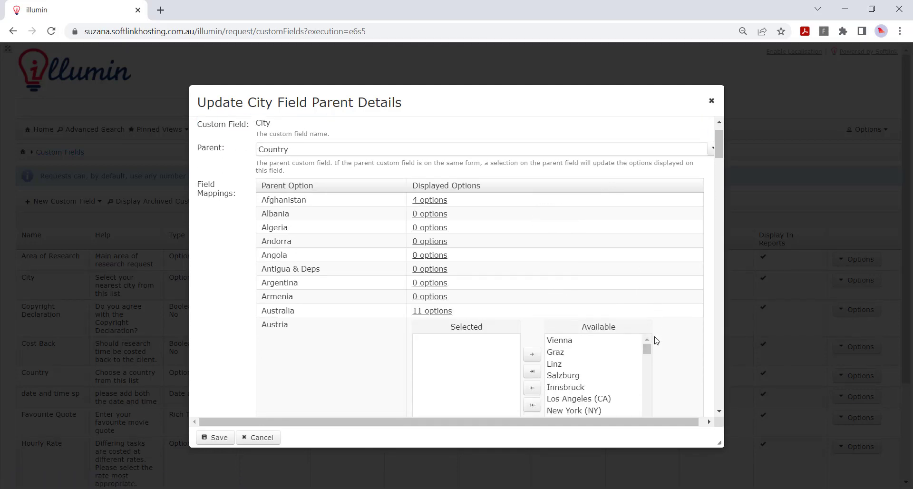
scroll(658, 341, down, 1)
click(566, 261)
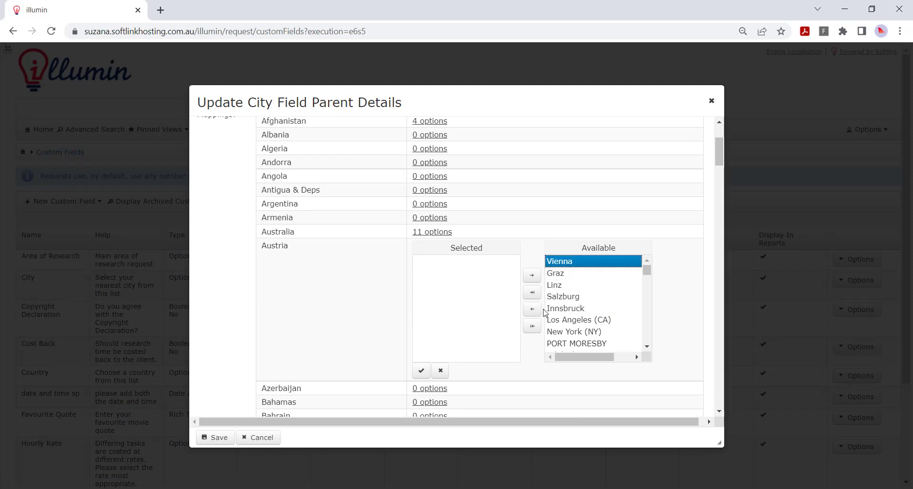
click(533, 309)
click(555, 261)
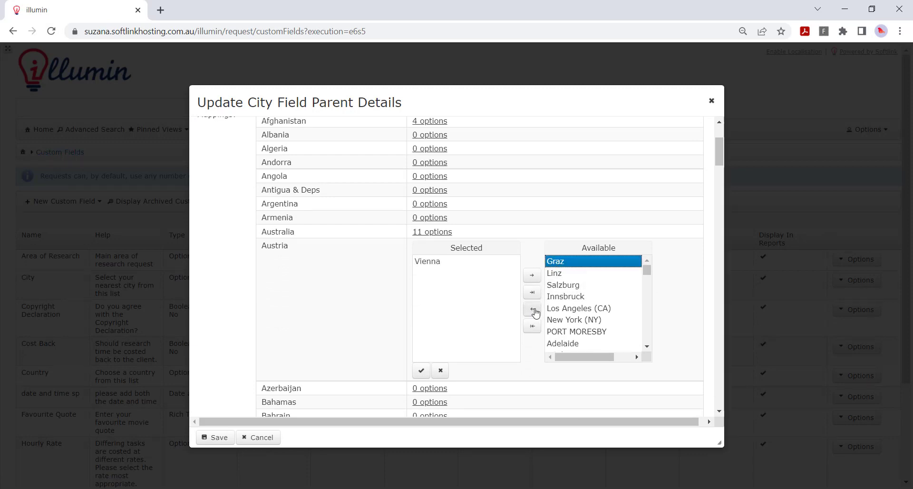
click(533, 310)
click(557, 262)
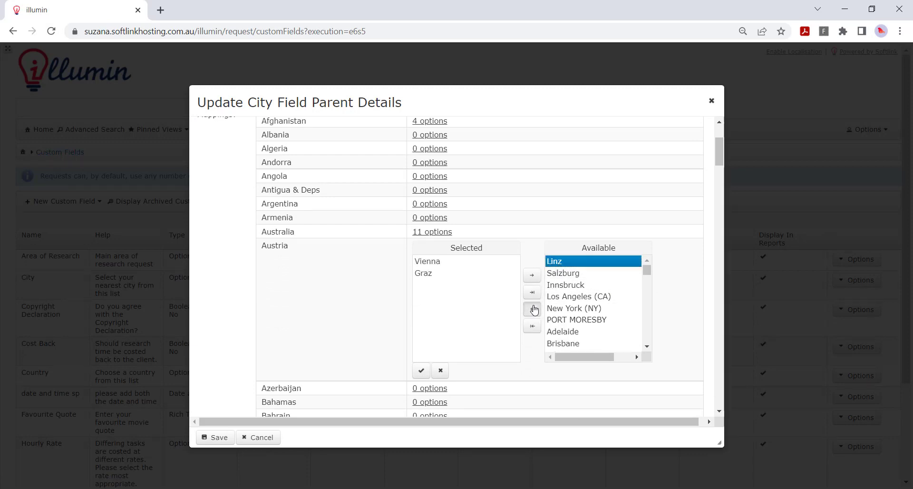
click(532, 309)
click(562, 262)
click(532, 309)
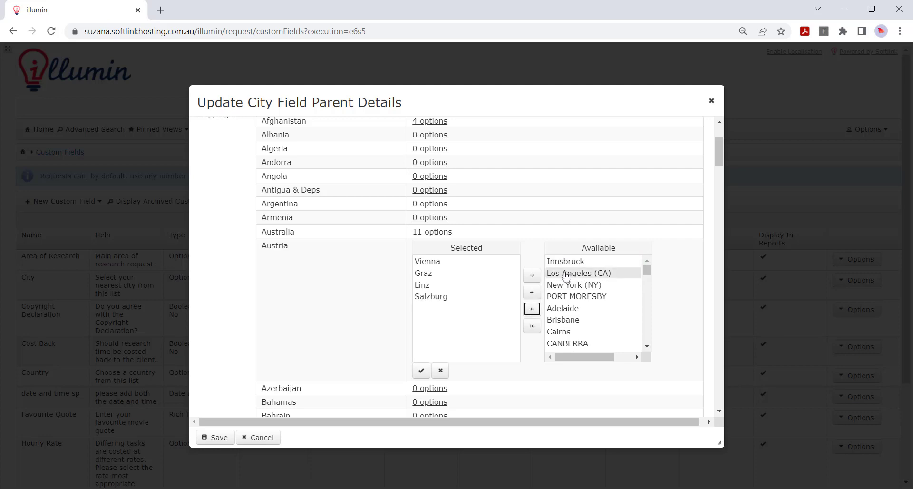
click(570, 262)
click(533, 310)
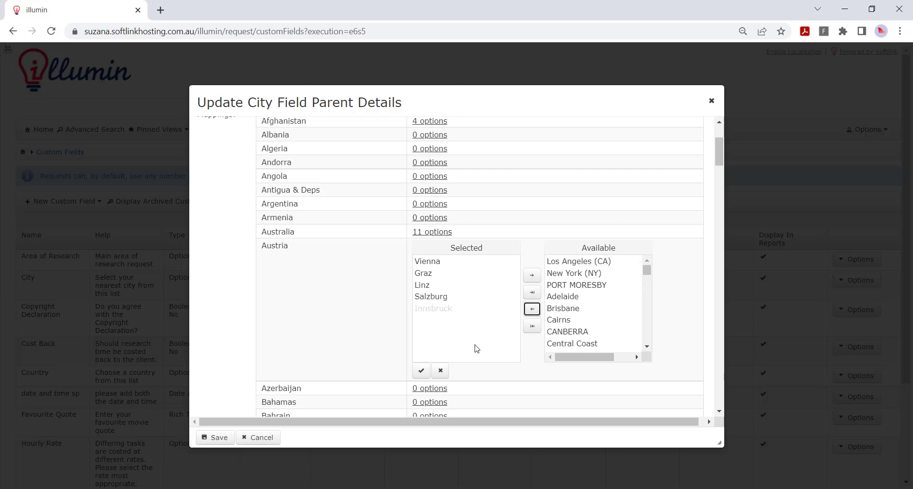
click(422, 371)
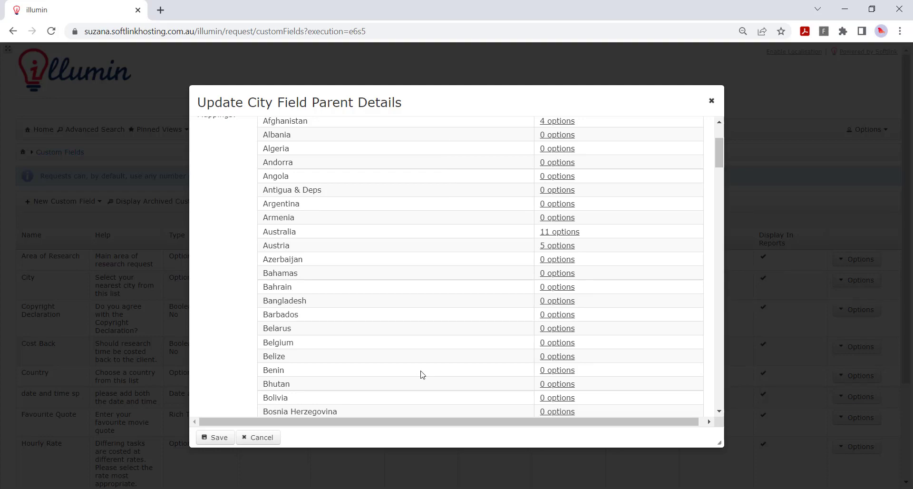
click(219, 438)
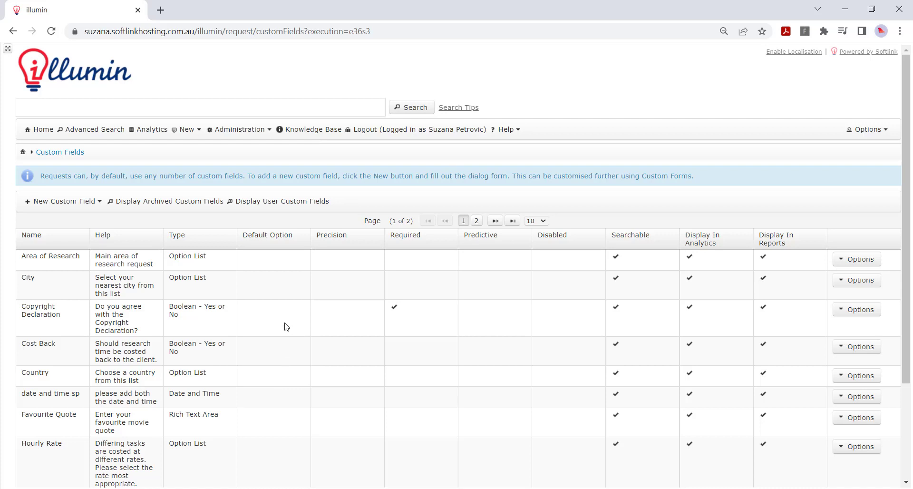
Edit the Easy Research Question With Location form, drop Country then City into its first section, and save
click(310, 128)
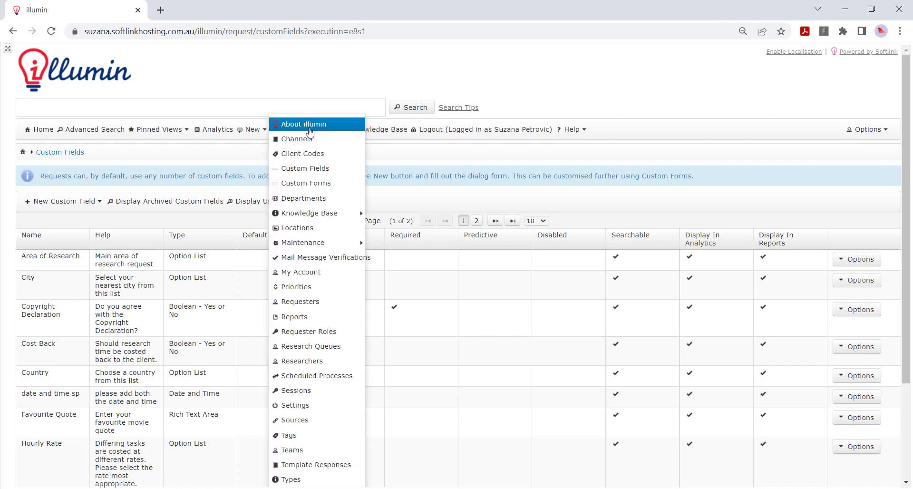
click(313, 184)
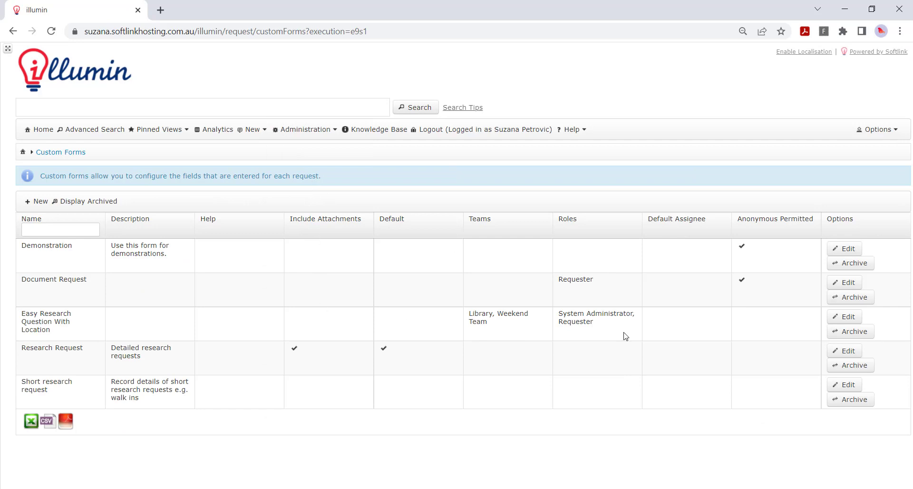
click(840, 320)
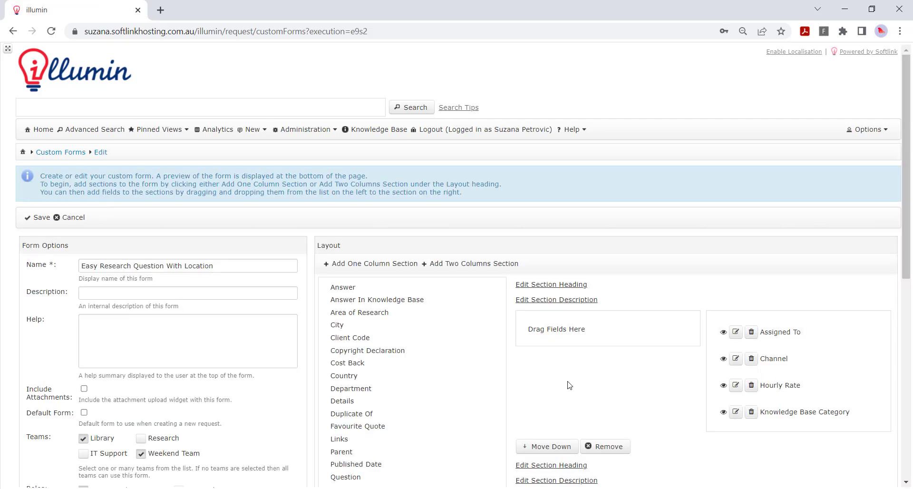
drag(345, 376, 579, 333)
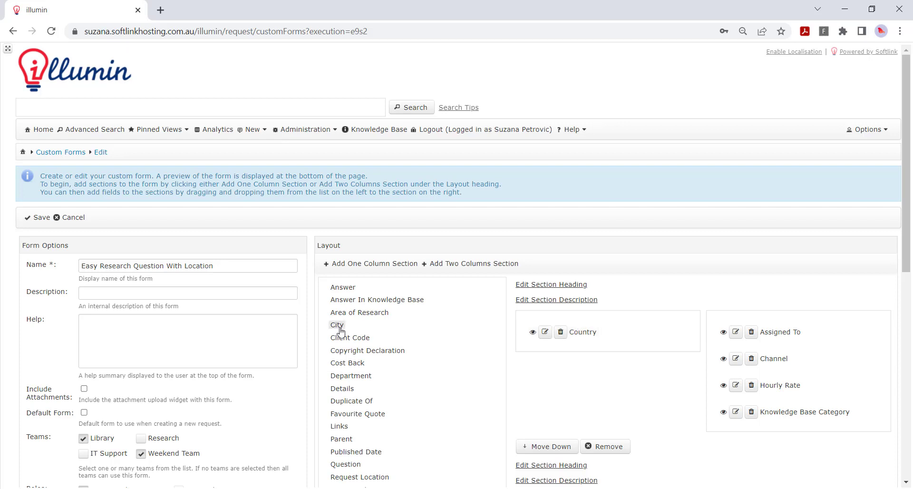
drag(341, 330, 548, 352)
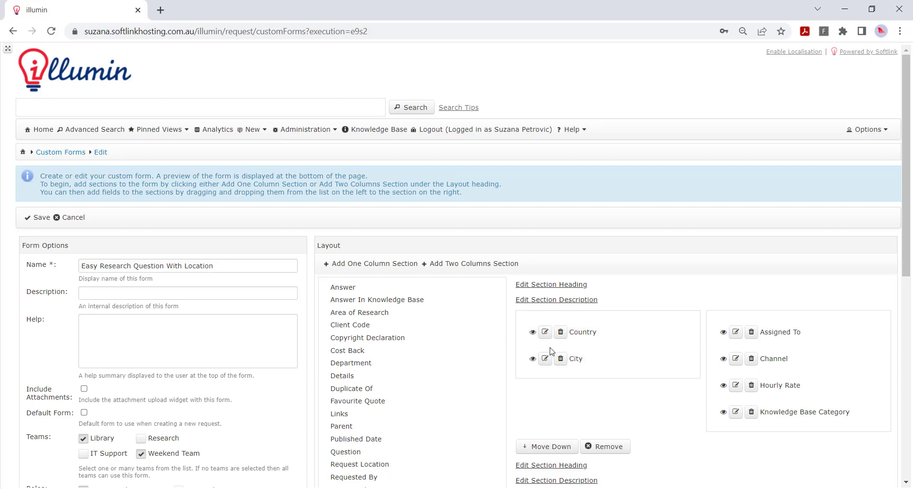
click(26, 222)
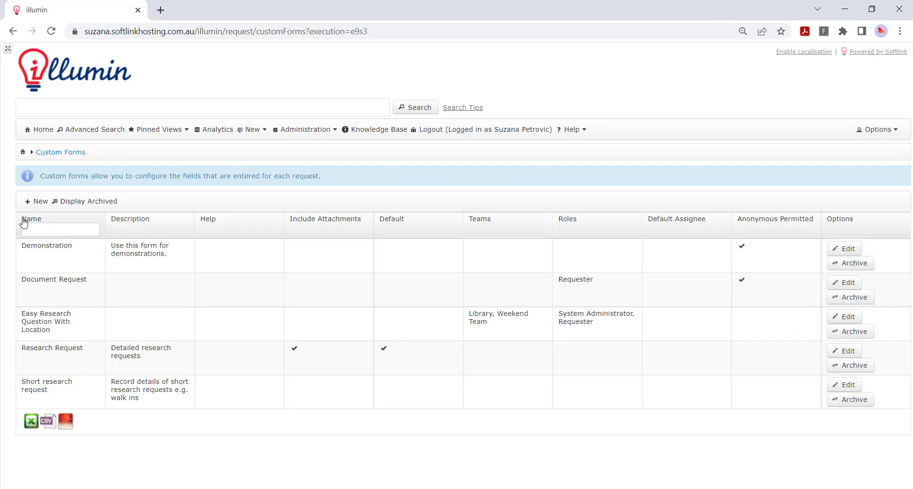
Start a new Easy Research Question With Location request with Country Austria and City Vienna
click(259, 133)
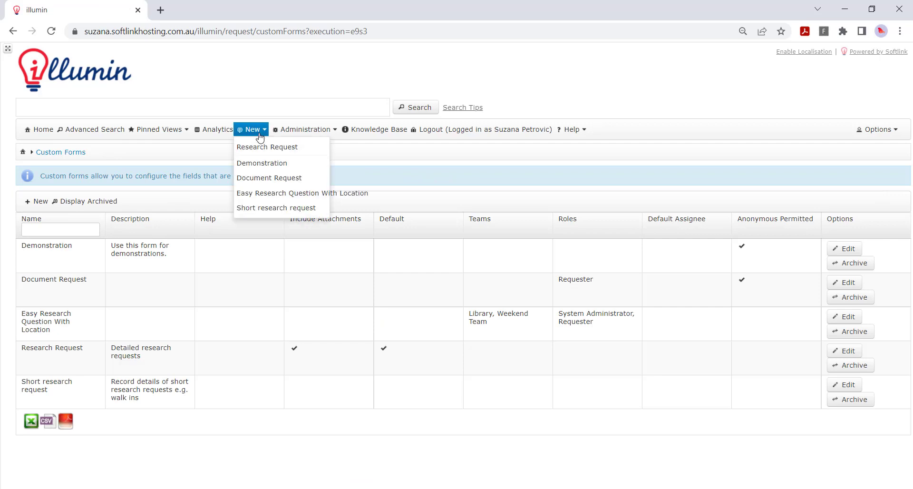
click(280, 194)
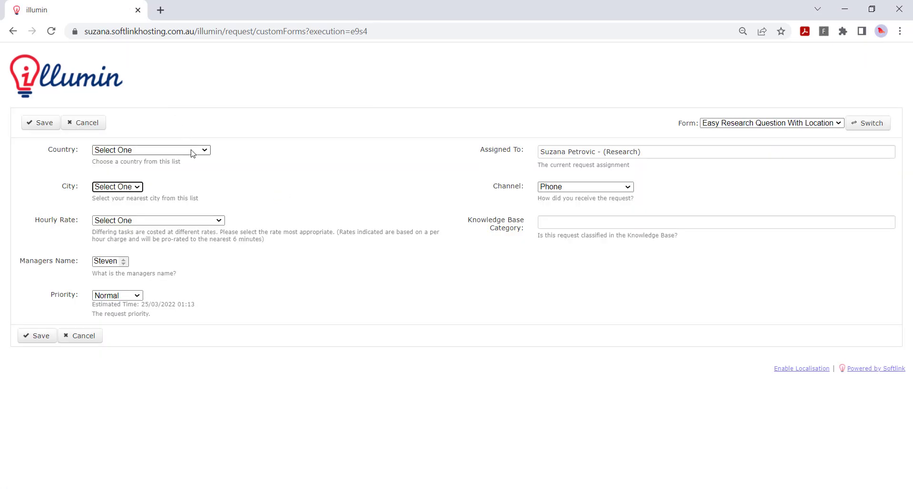
click(193, 153)
scroll(176, 231, down, 5)
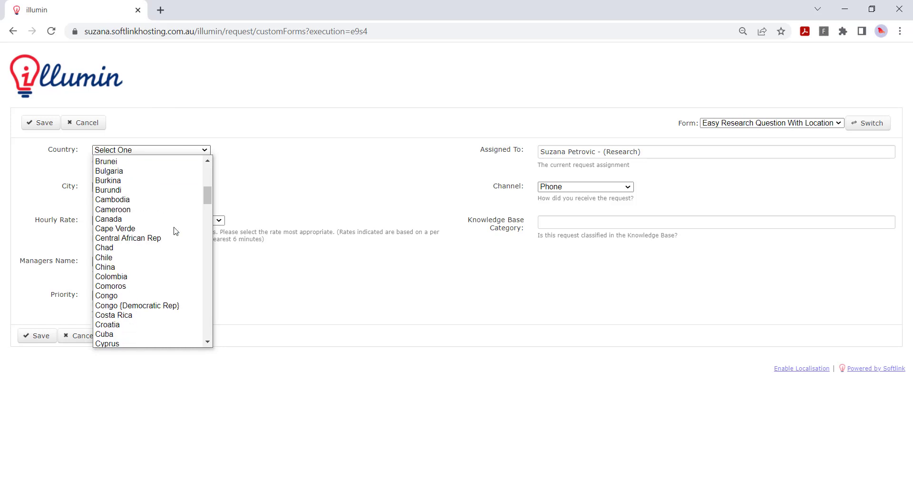
scroll(176, 231, down, 3)
scroll(176, 231, up, 8)
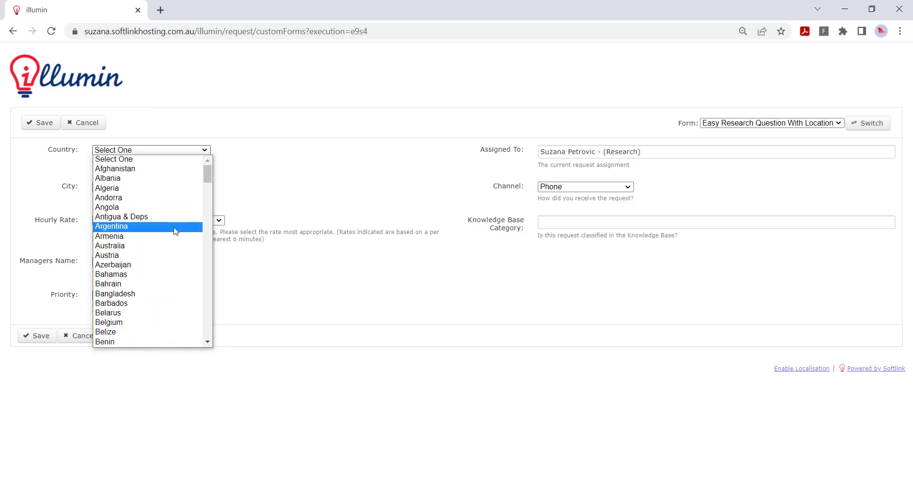
click(183, 256)
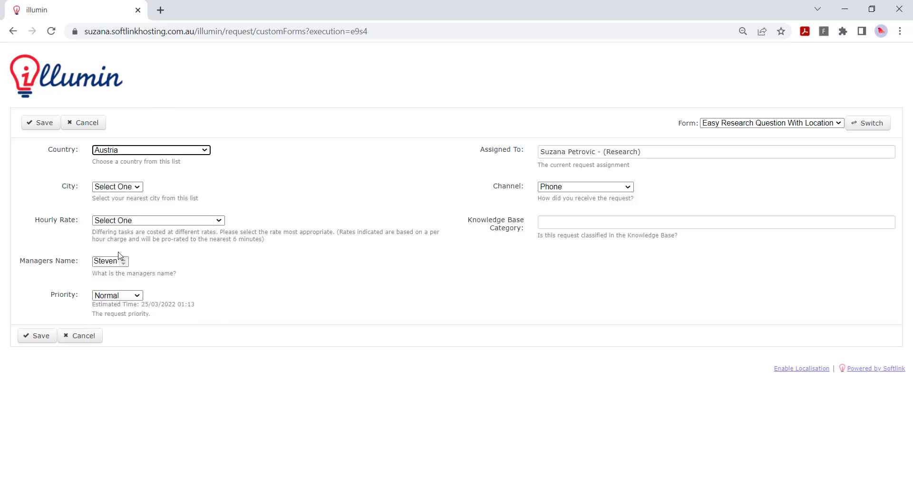
click(137, 188)
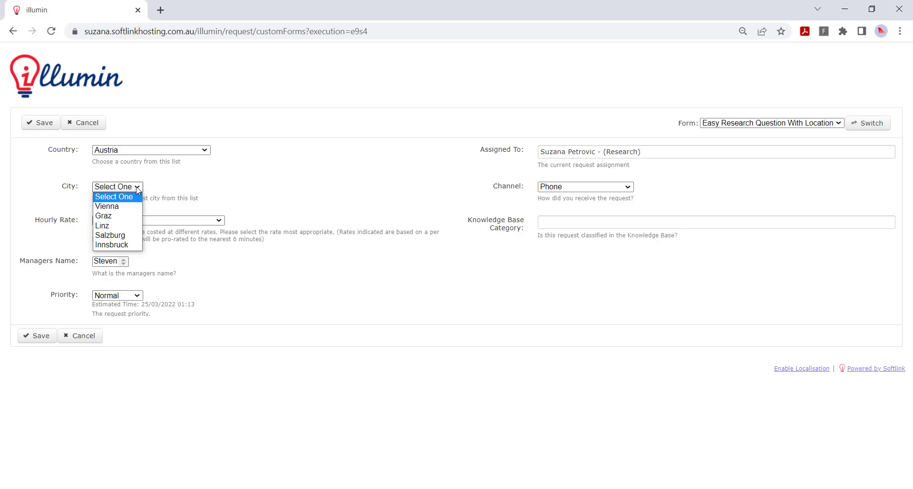
click(119, 210)
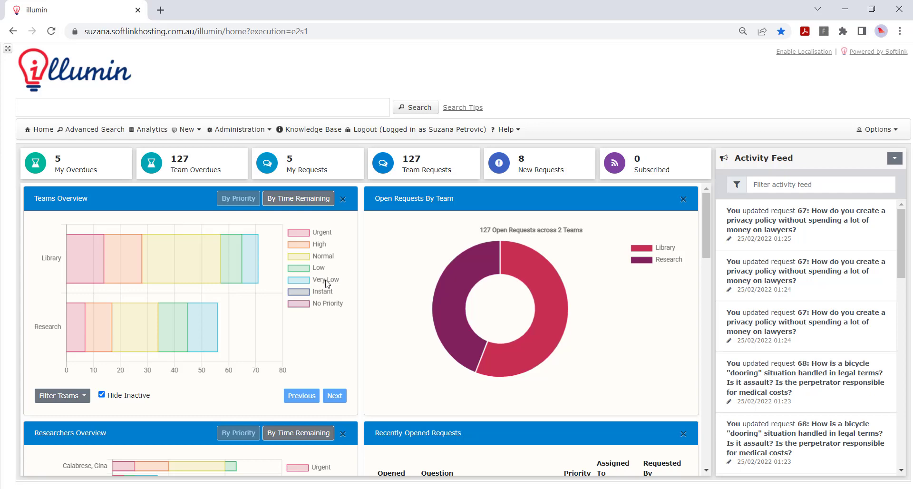
Open the Custom Forms list from Administration, then bring up the maintenance options
click(244, 130)
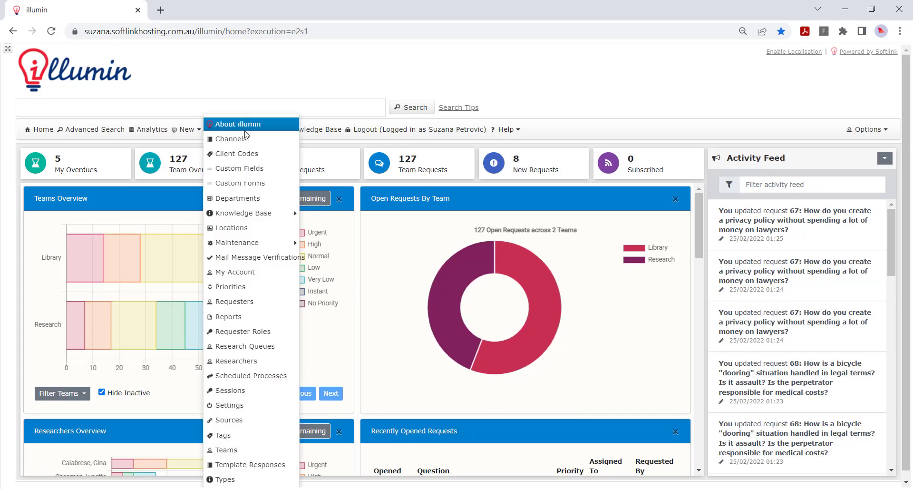
click(247, 183)
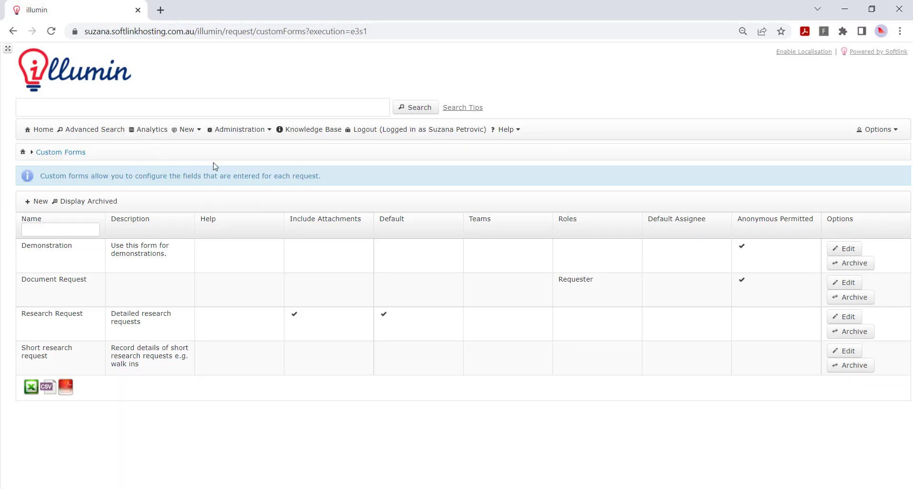
click(240, 130)
Copy the Short research request permalink and open it in a private browser window
mouse_move(251, 244)
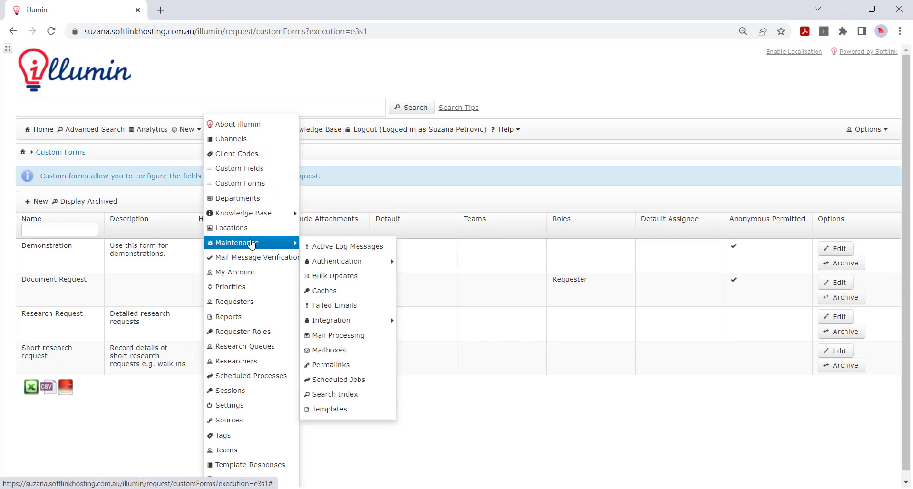
click(335, 365)
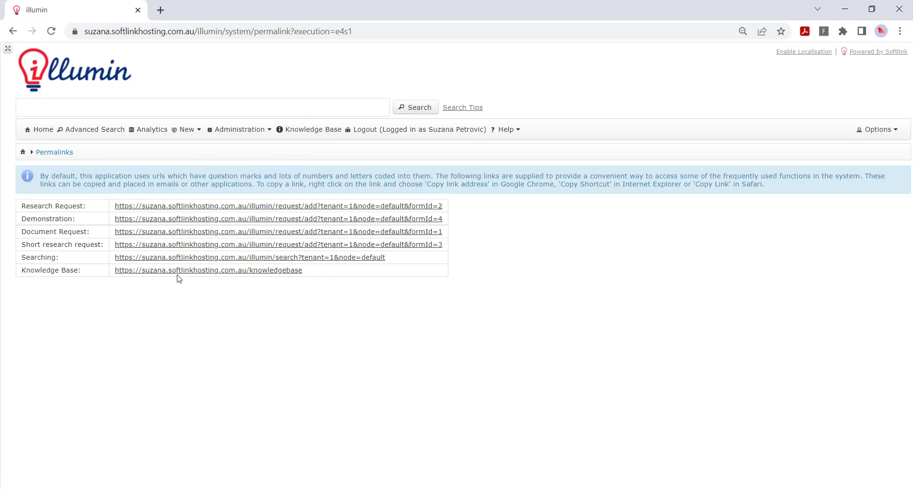
right_click(178, 246)
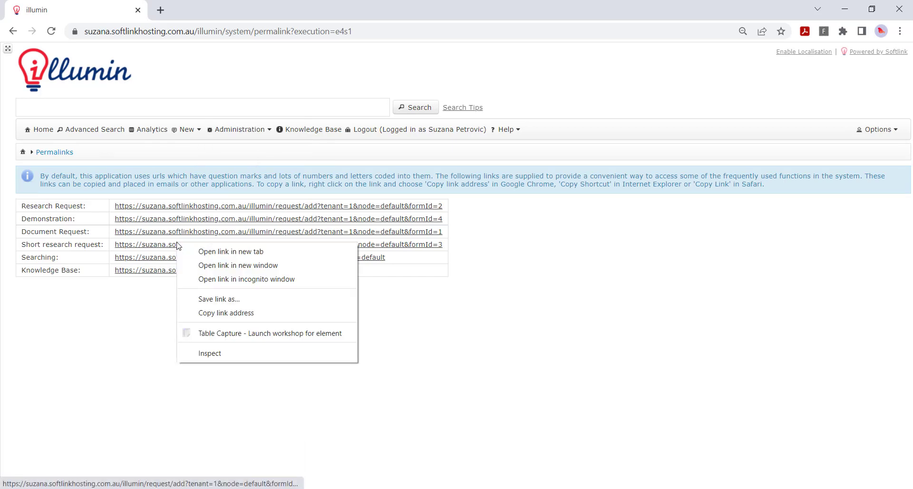
click(225, 314)
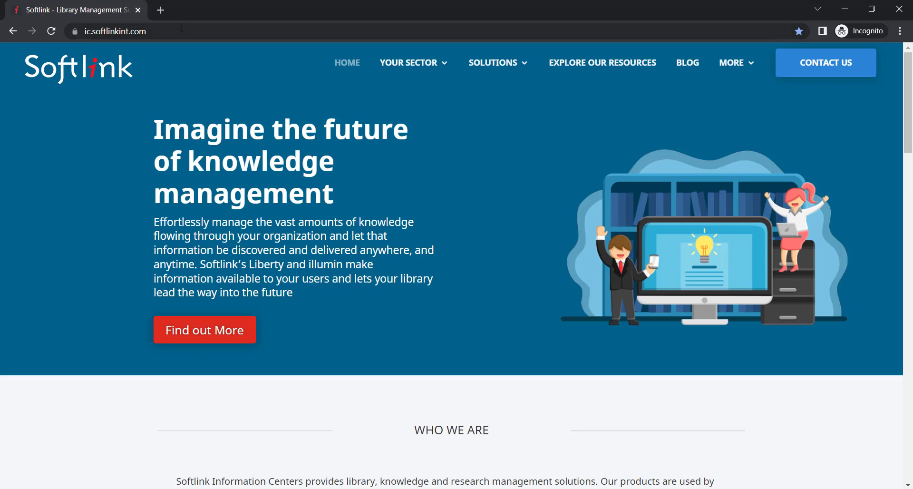
click(182, 29)
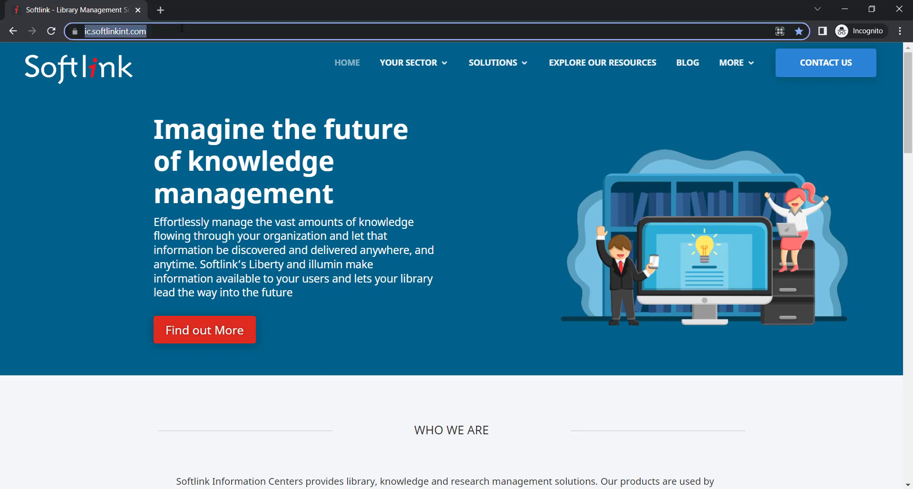
key(ctrl+v)
key(Return)
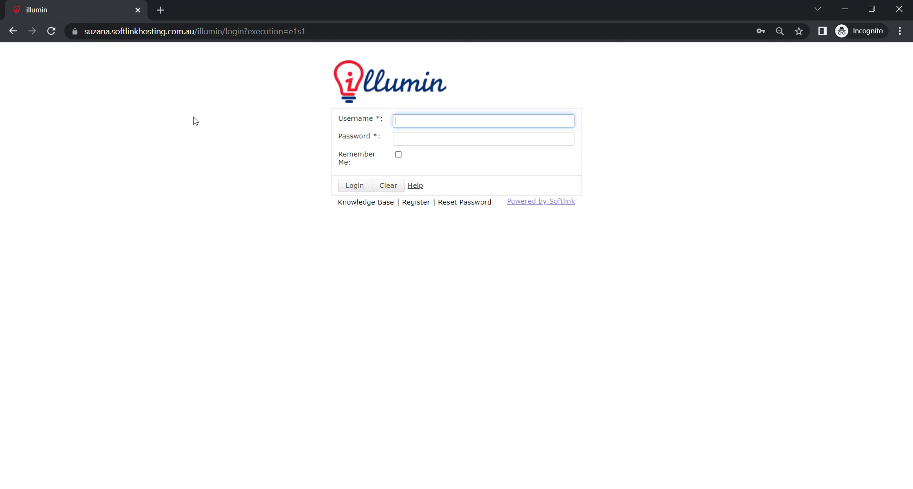
Log in using the saved credentials and the two-factor verification code
click(410, 121)
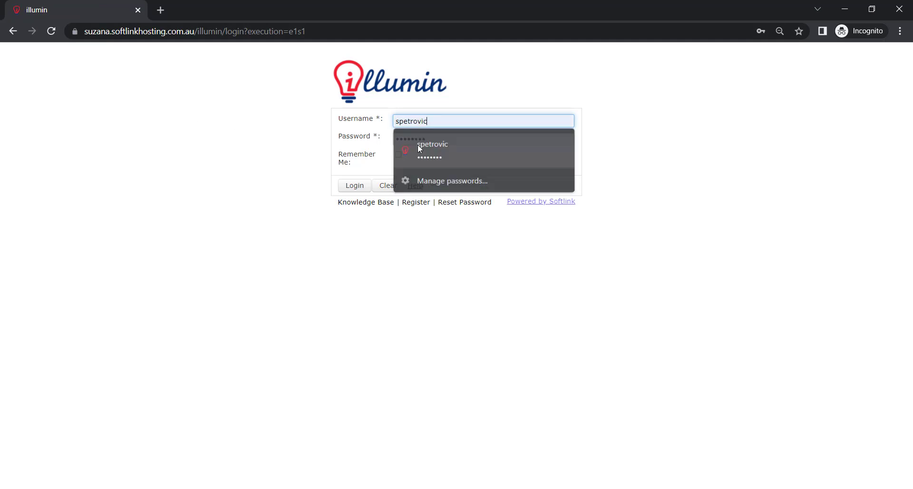
click(419, 145)
click(354, 188)
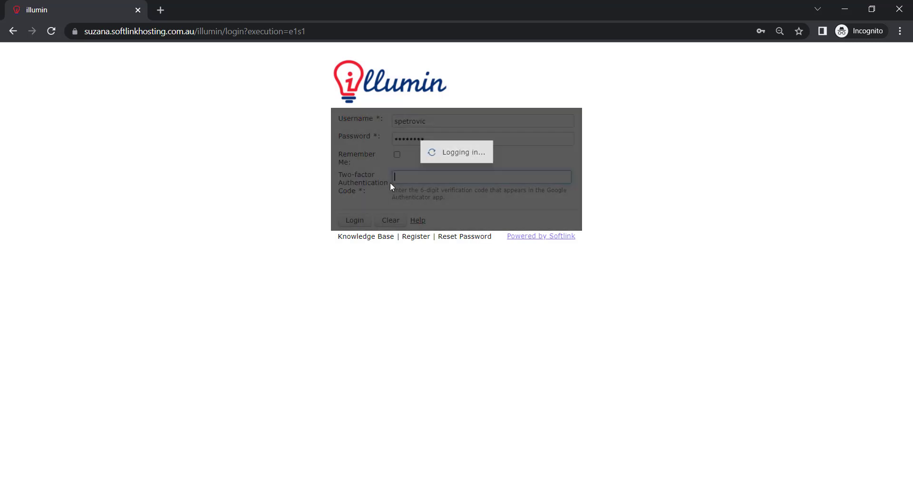
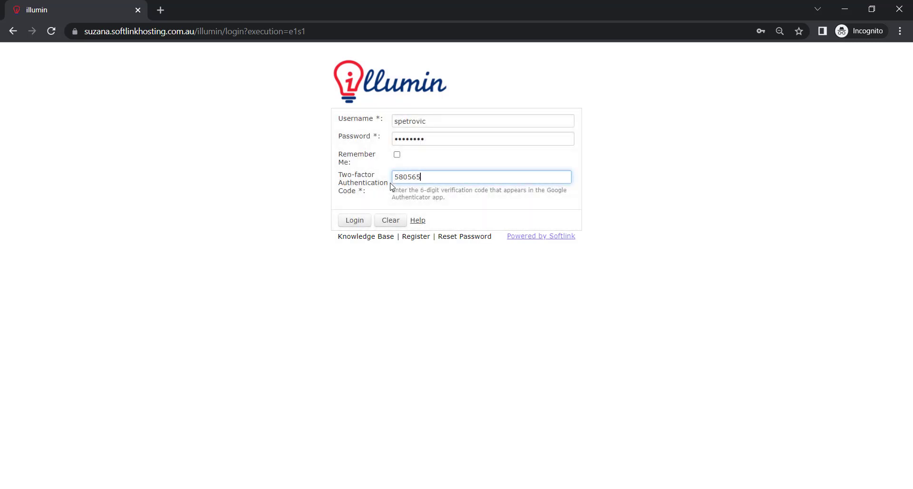
key(Return)
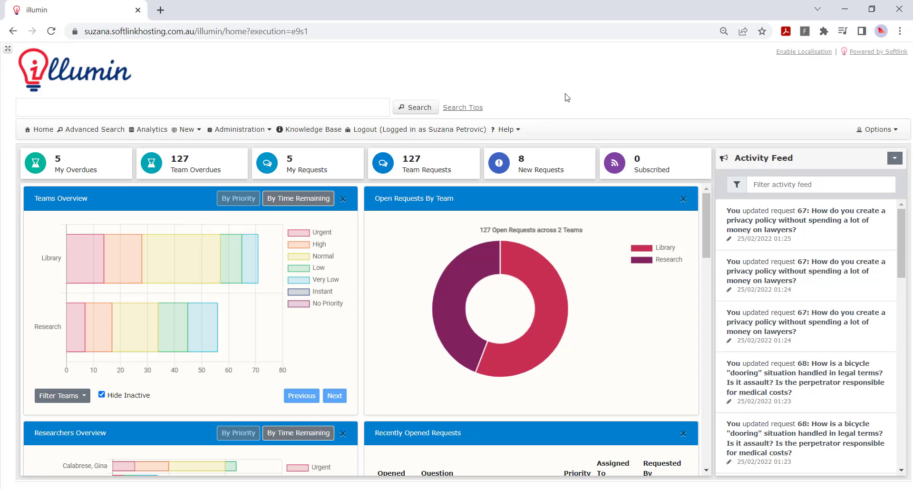
Open the Demonstration form editor and delete the Country and City fields from its section
click(237, 130)
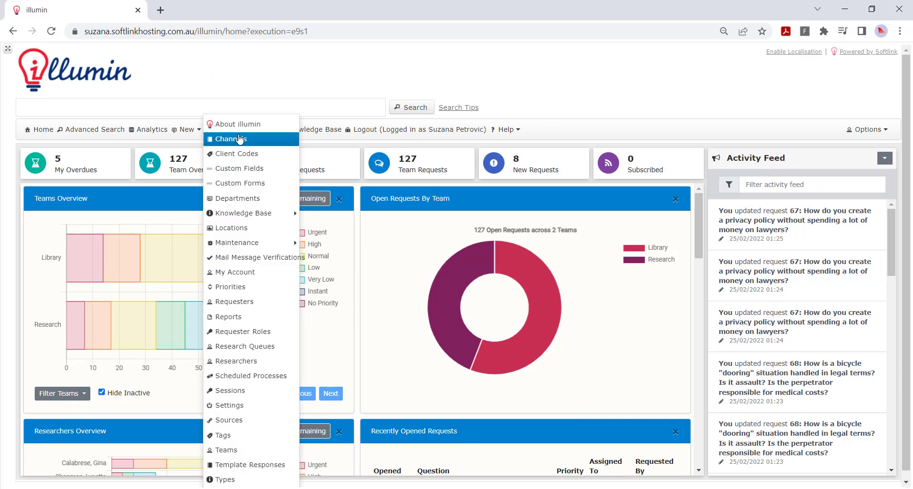
click(247, 185)
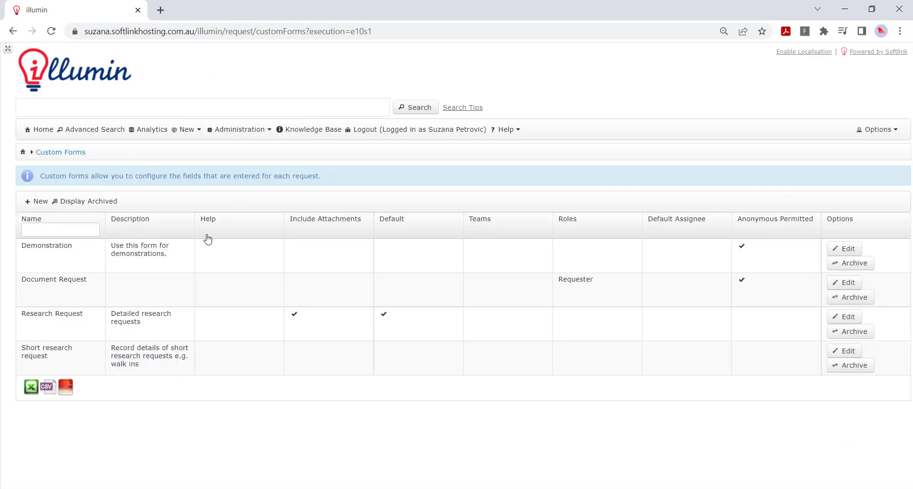
click(843, 251)
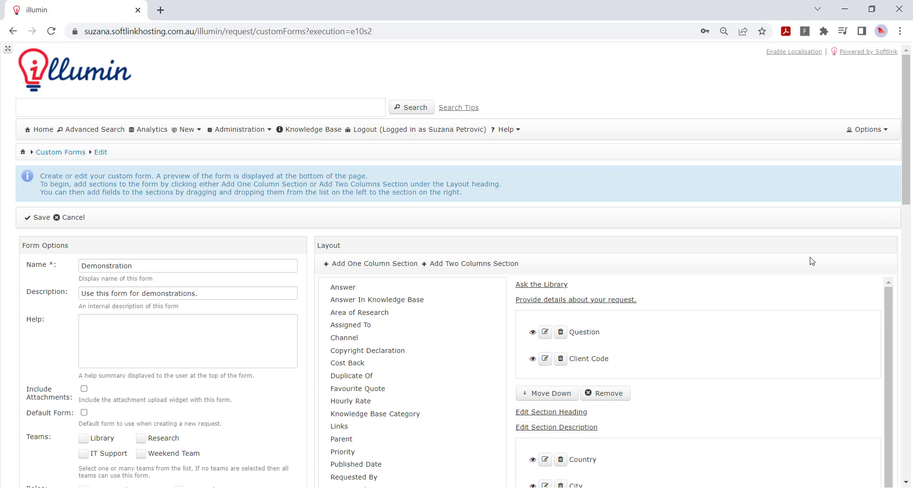
scroll(829, 288, down, 3)
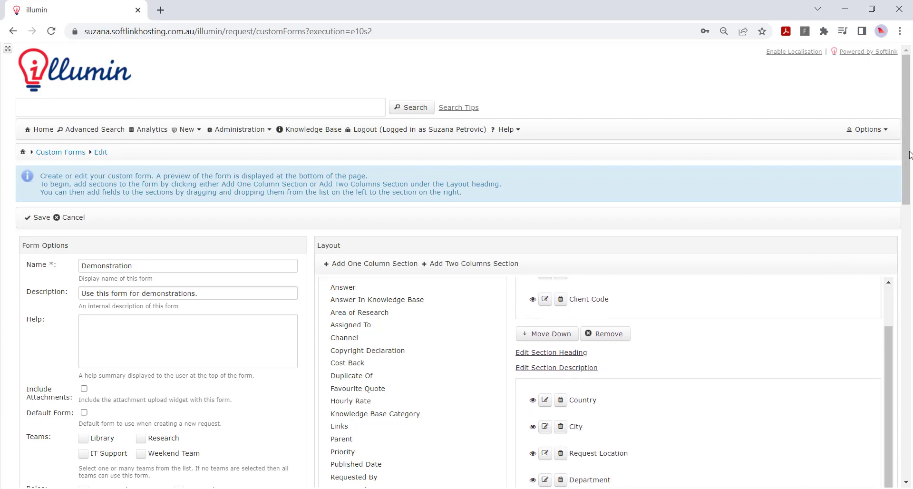
drag(908, 150, 908, 228)
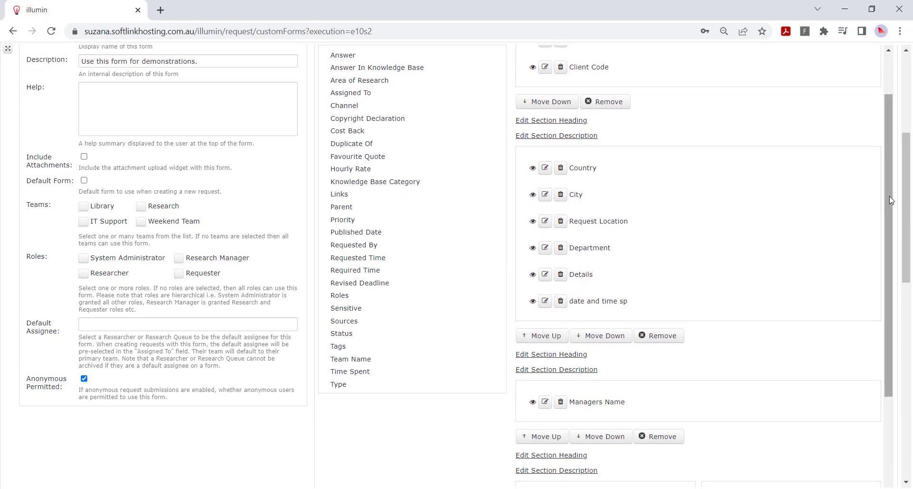
drag(889, 195, 900, 143)
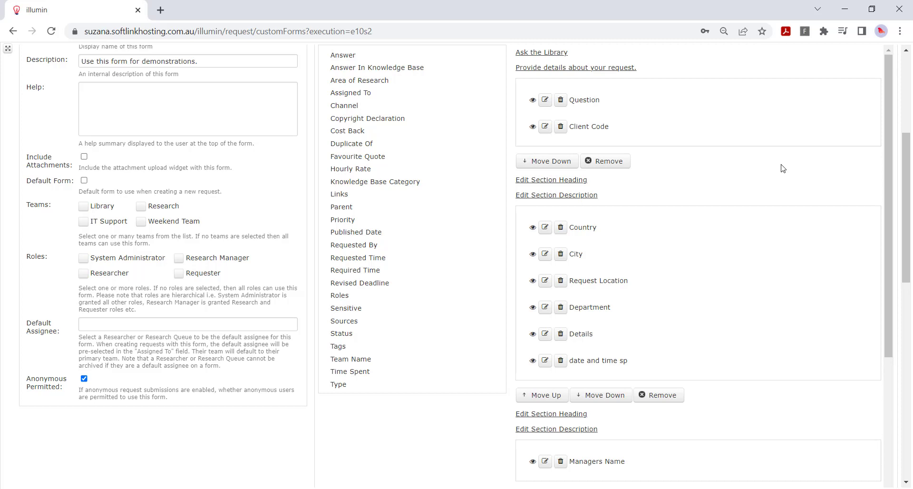
click(561, 228)
click(562, 229)
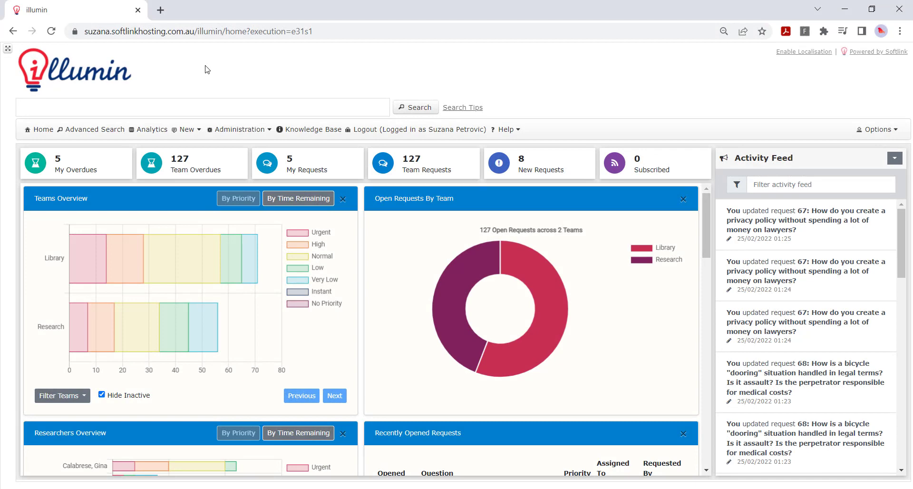
Open Advanced Search to list all 160 requests
click(105, 131)
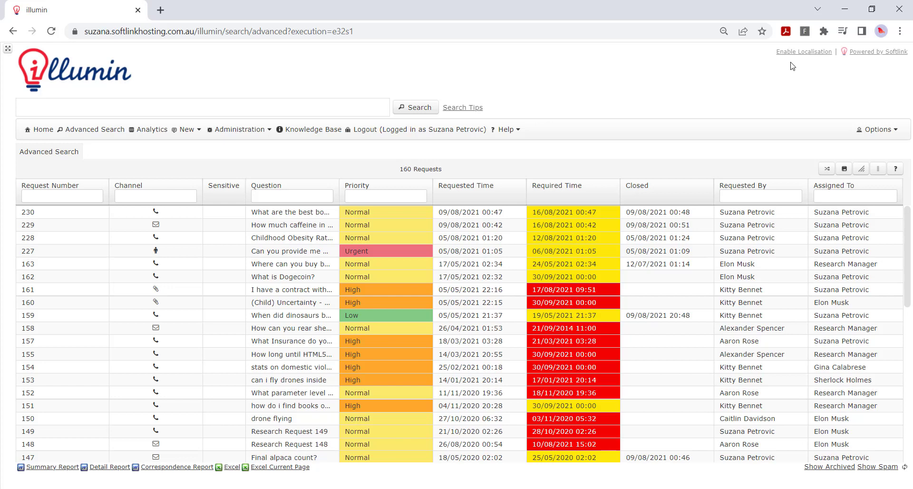
Hide Assigned To, Requested By, Required Time and Sensitive columns, then narrow Channel to widen Question
click(878, 171)
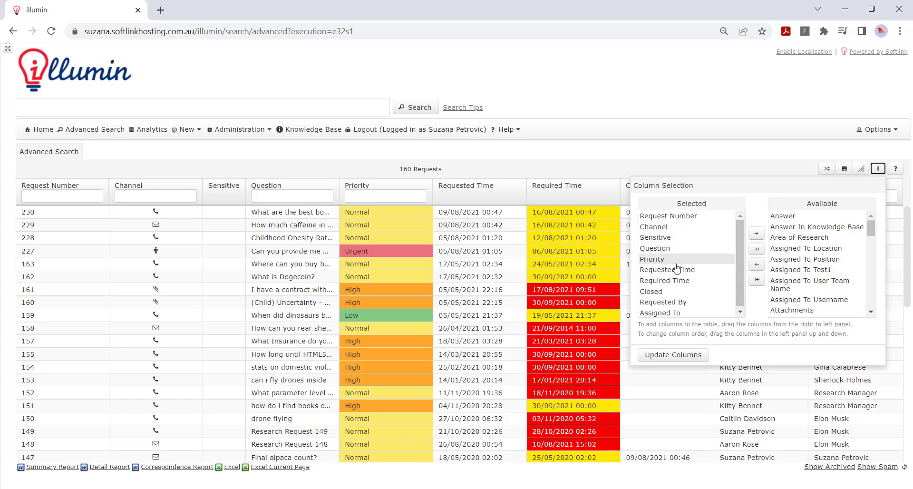
click(677, 313)
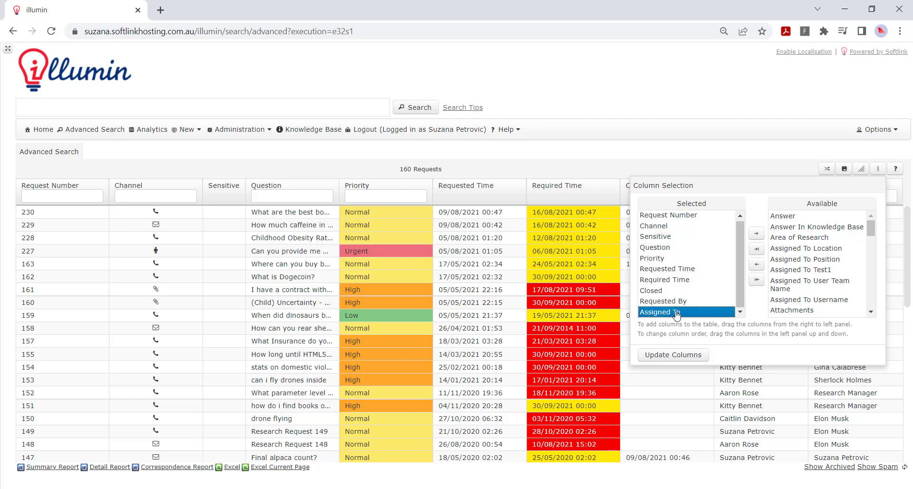
click(757, 235)
click(679, 302)
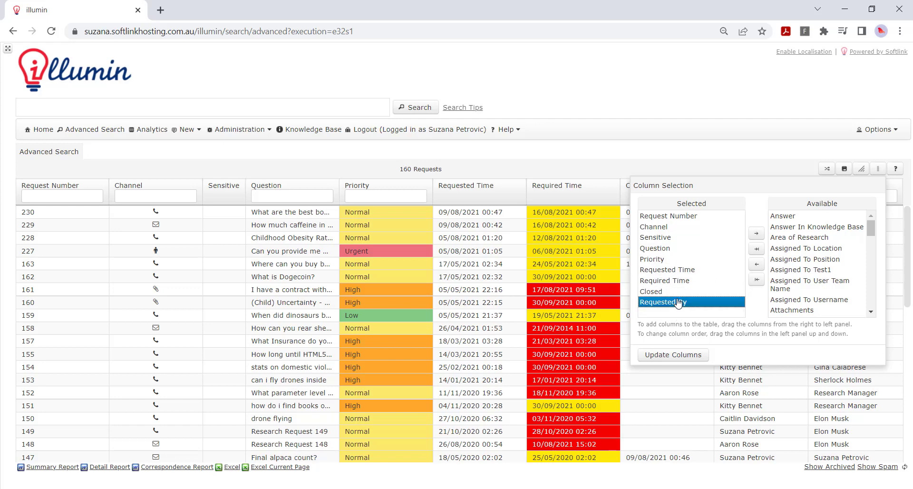
click(756, 234)
click(667, 282)
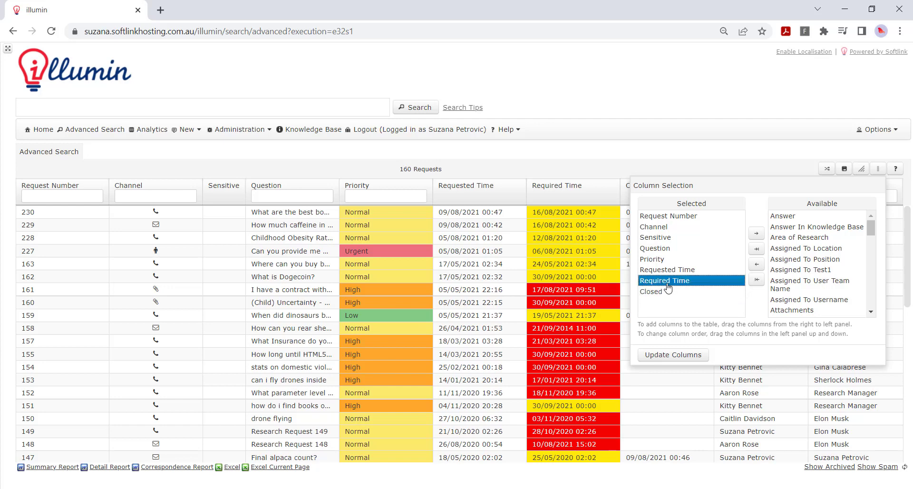
click(757, 233)
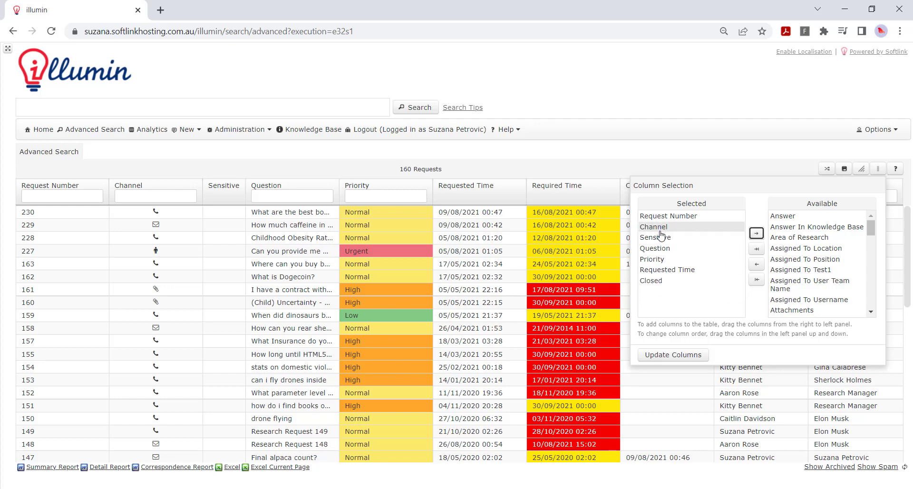
click(661, 236)
click(757, 234)
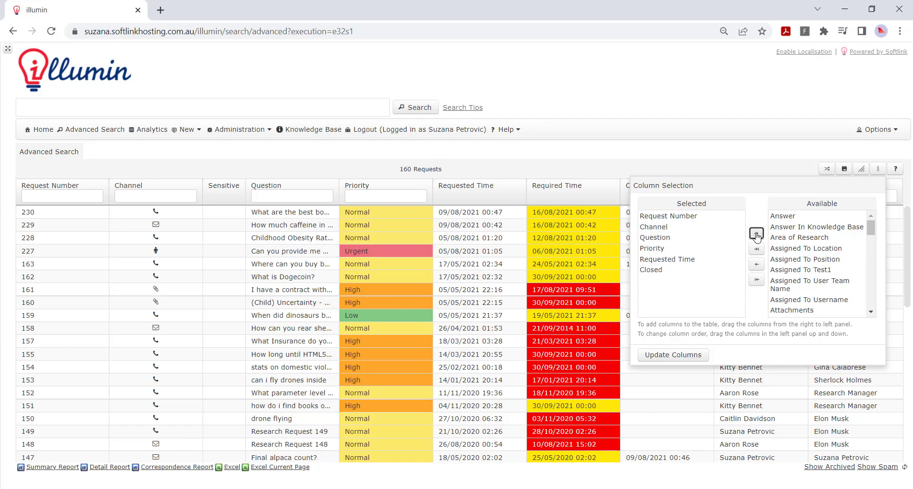
click(673, 355)
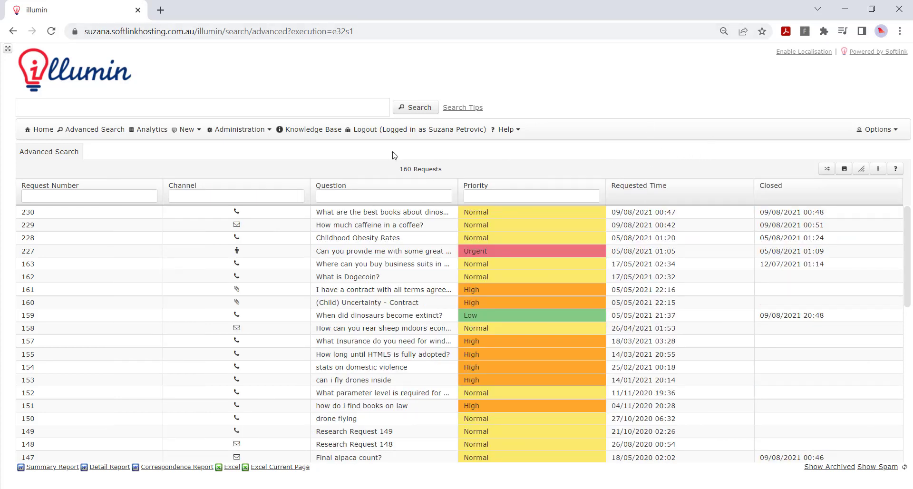
drag(310, 187, 85, 187)
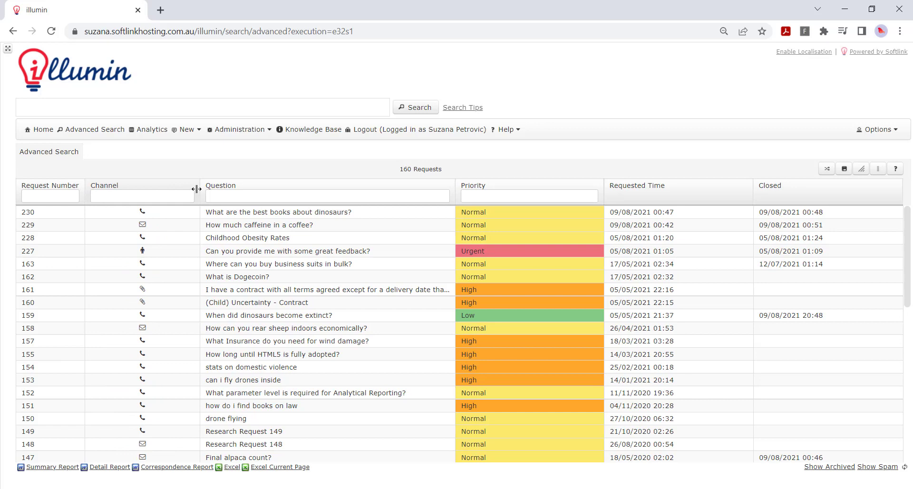
drag(196, 189, 119, 189)
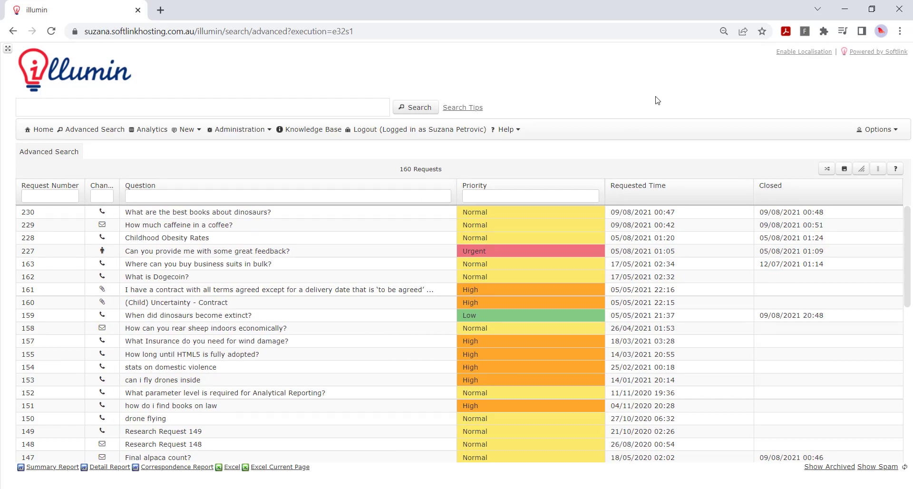
Save the layout as 'Streamlined View', then reset the table to default columns and widths
click(845, 169)
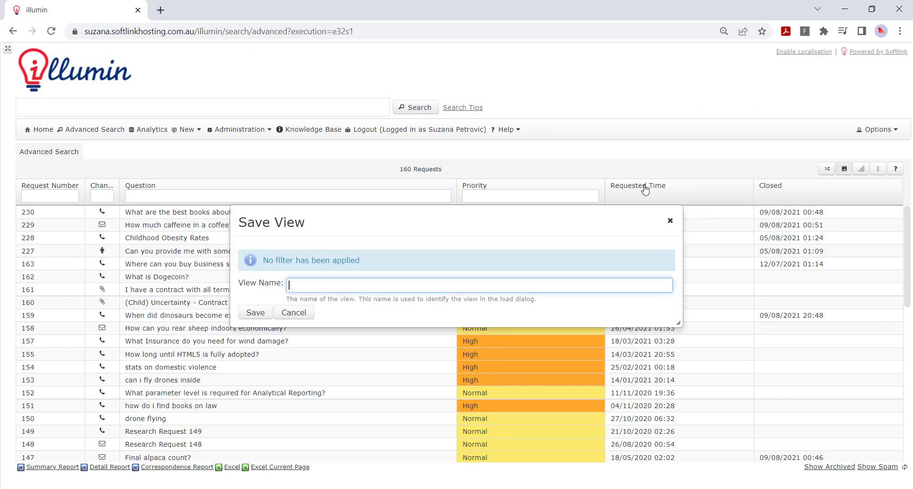
click(351, 285)
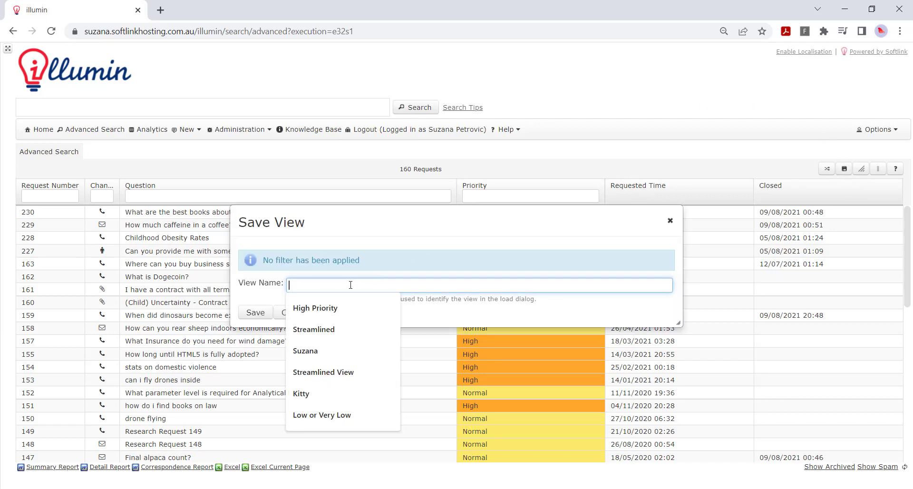
click(332, 372)
click(253, 314)
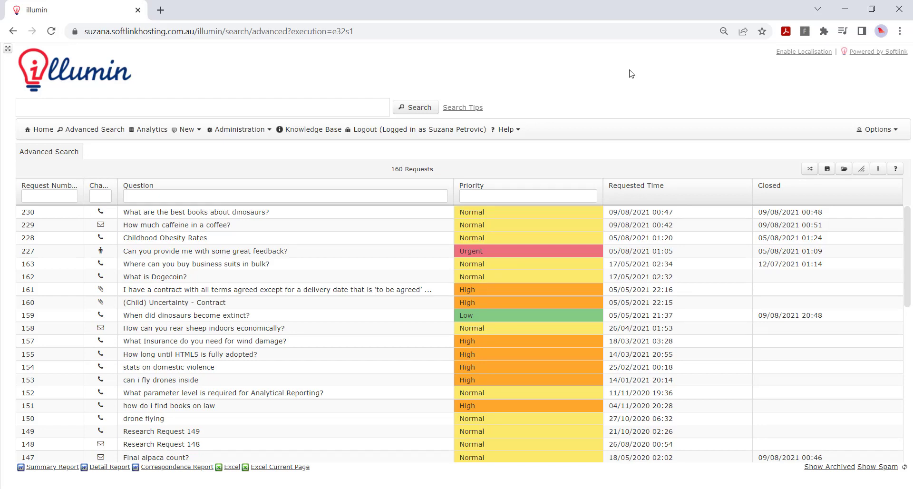
click(906, 472)
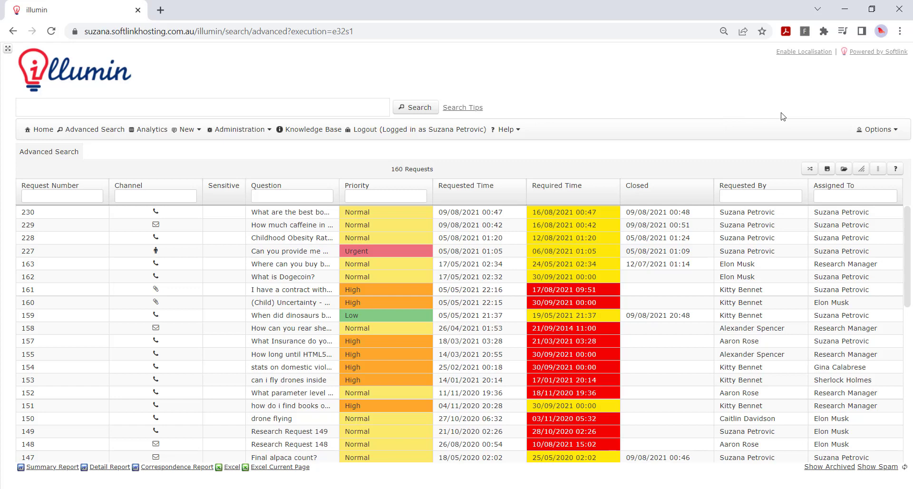
Pin Streamlined View from the Load View list
click(845, 170)
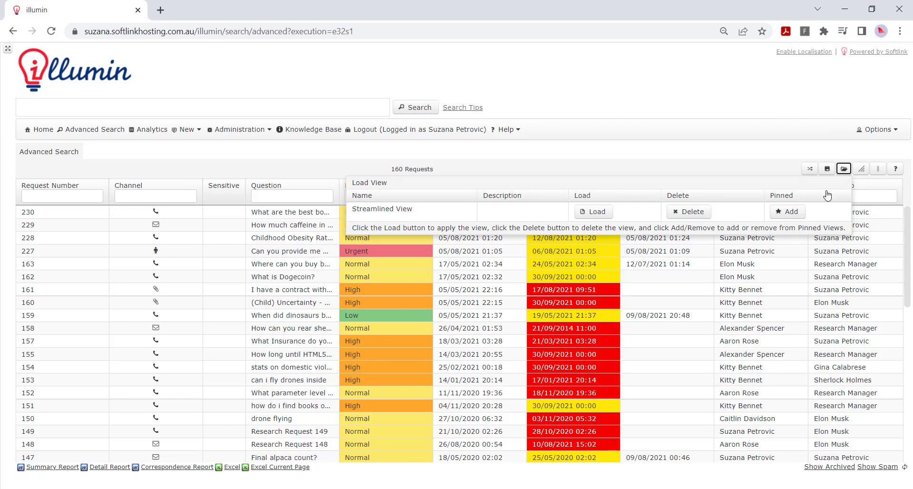
click(845, 169)
click(792, 213)
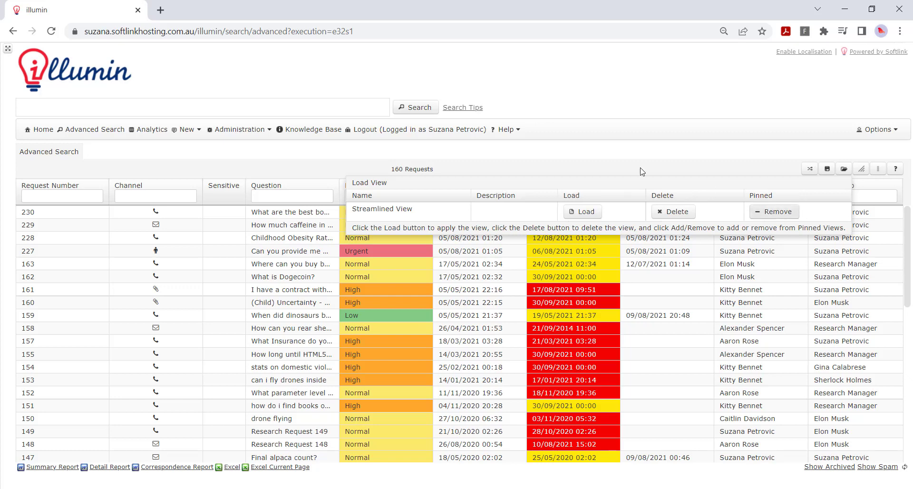
Reload Advanced Search and apply Streamlined View from the Pinned Views menu
click(88, 130)
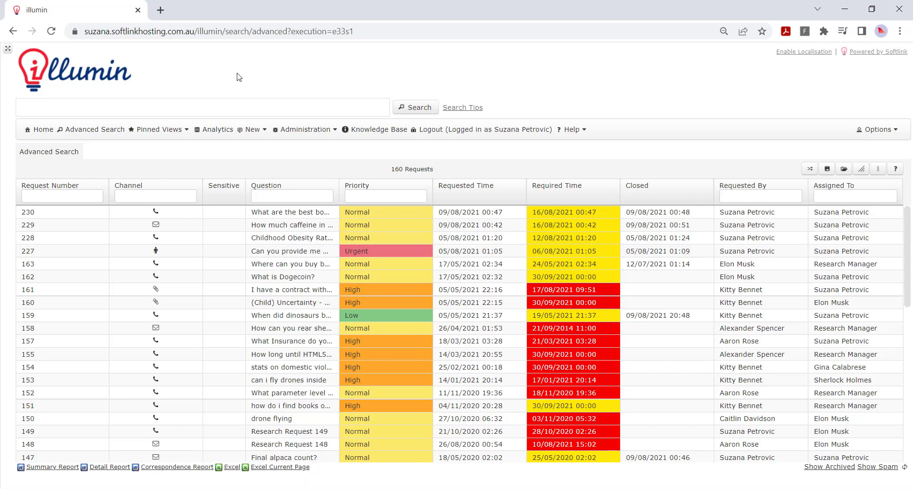
click(179, 132)
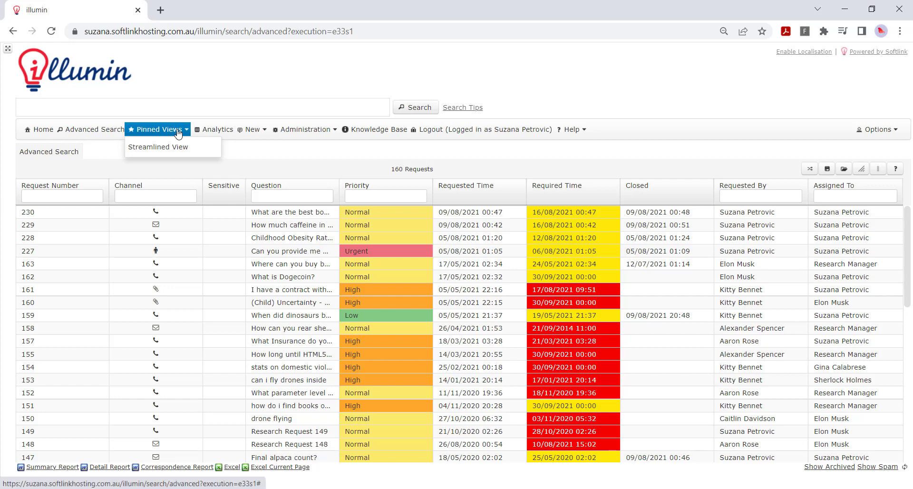
click(173, 151)
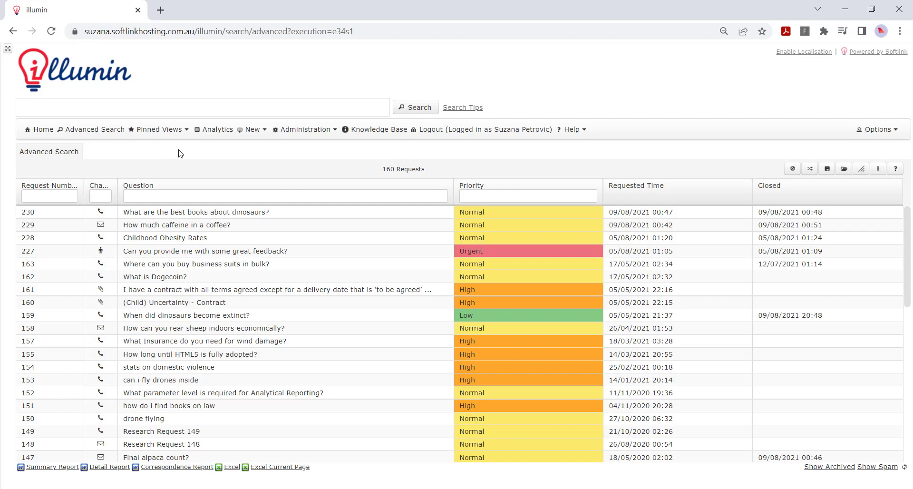
Reset the request list and apply a Priority equals High filter, leaving 28 requests
click(905, 468)
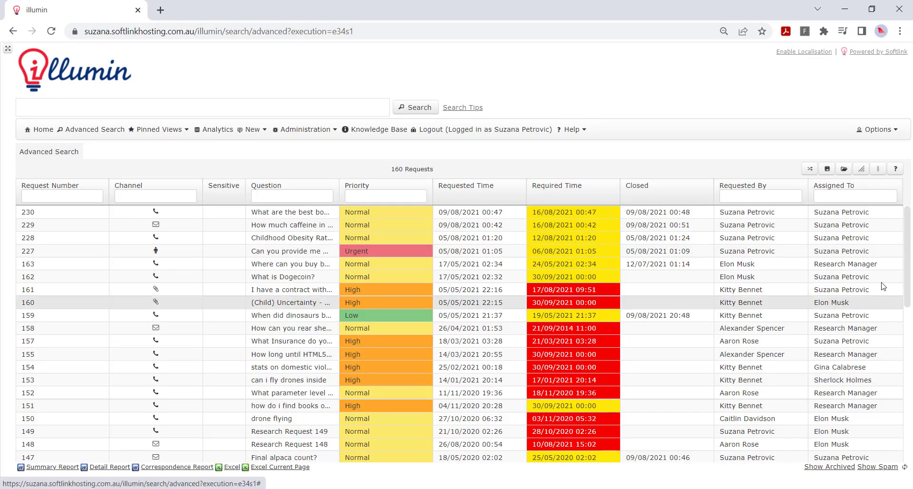
click(863, 170)
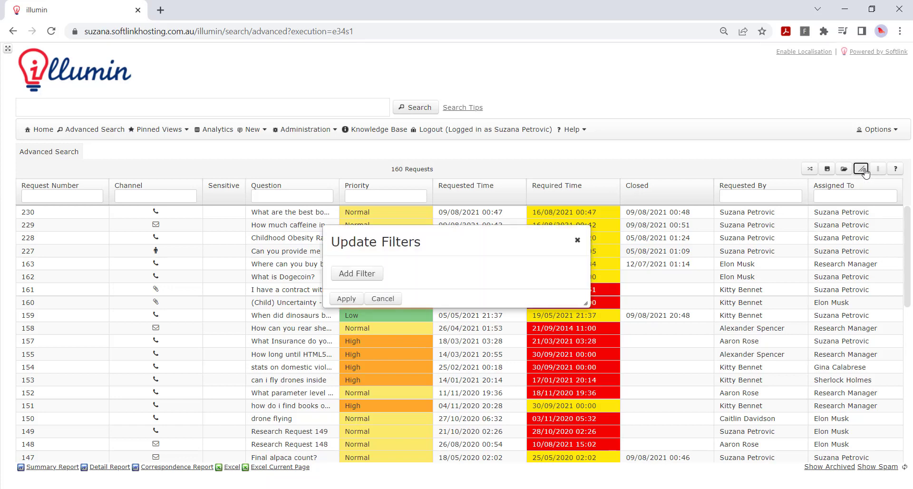
click(359, 274)
click(355, 275)
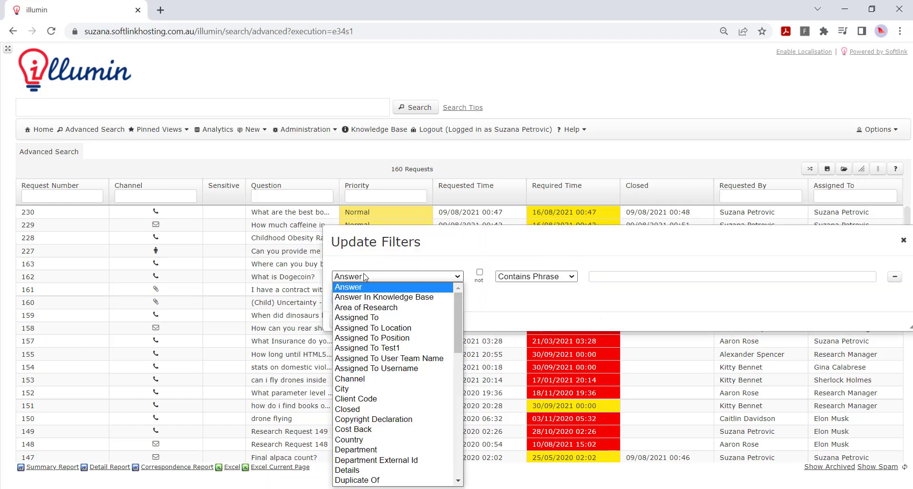
text(pr)
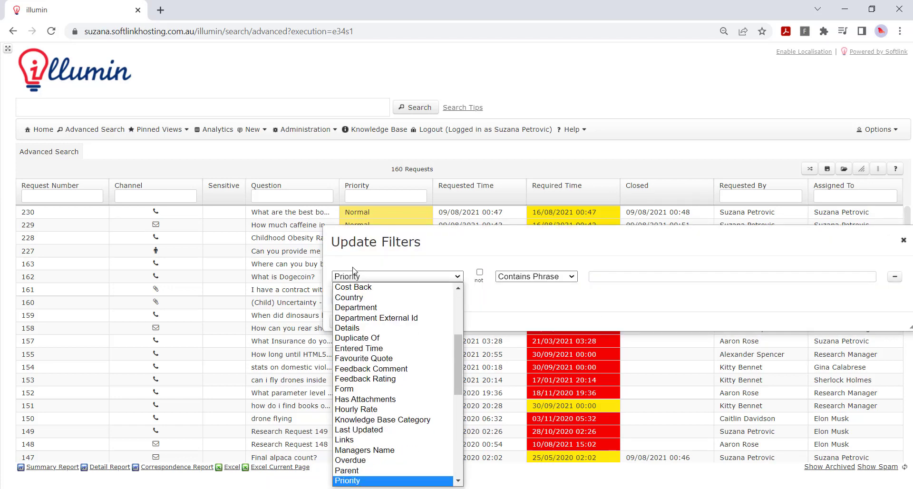
key(Return)
click(565, 276)
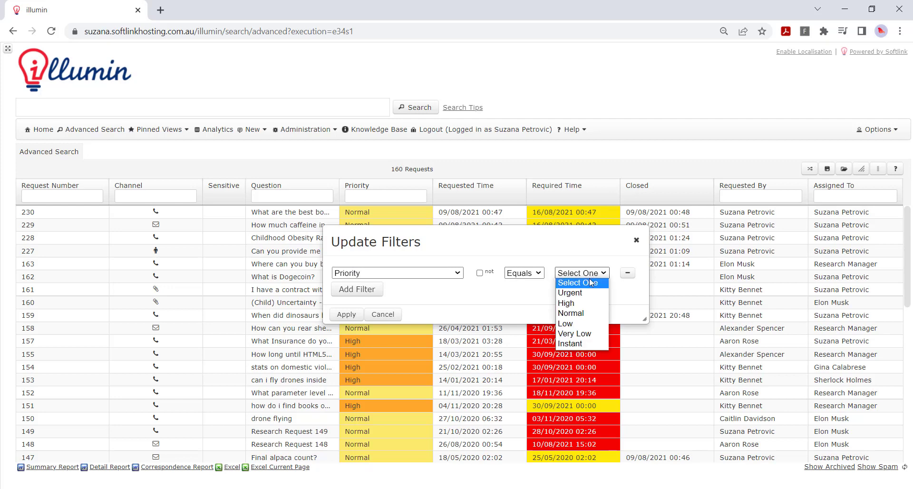
click(576, 304)
click(346, 314)
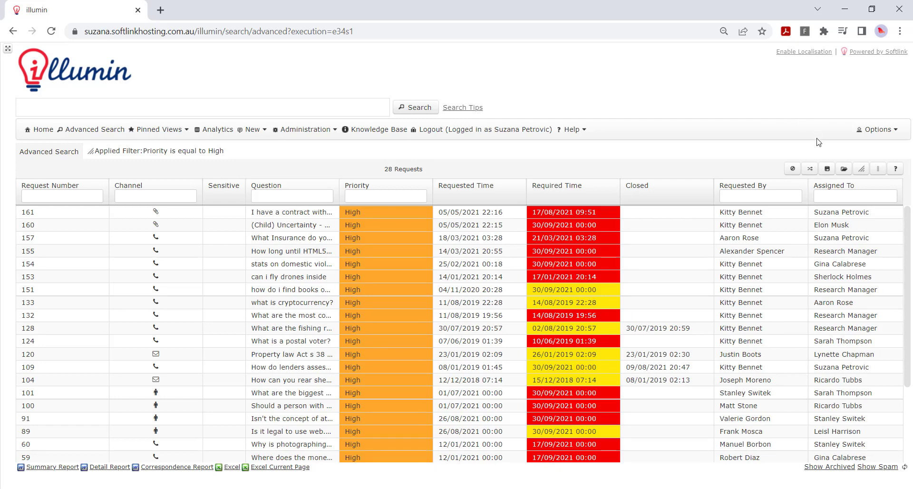
Save the current filtered search as a view named 'High Priority'
click(827, 169)
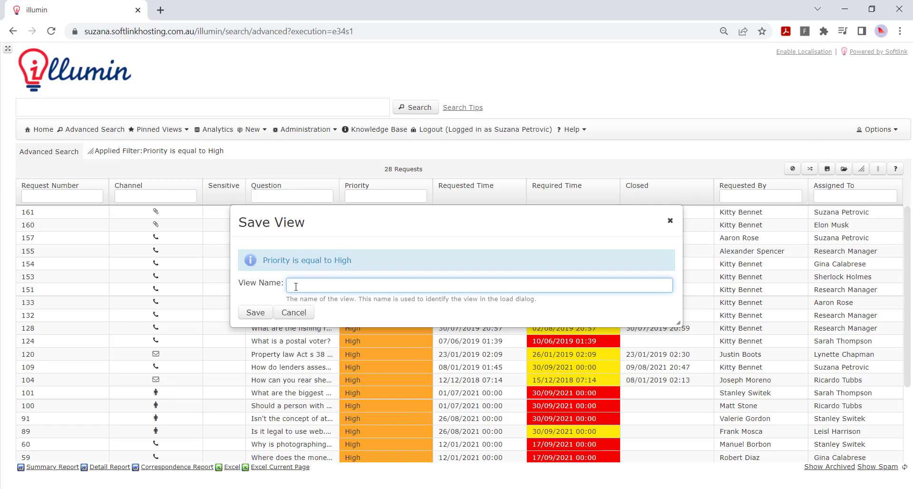
click(296, 288)
click(300, 298)
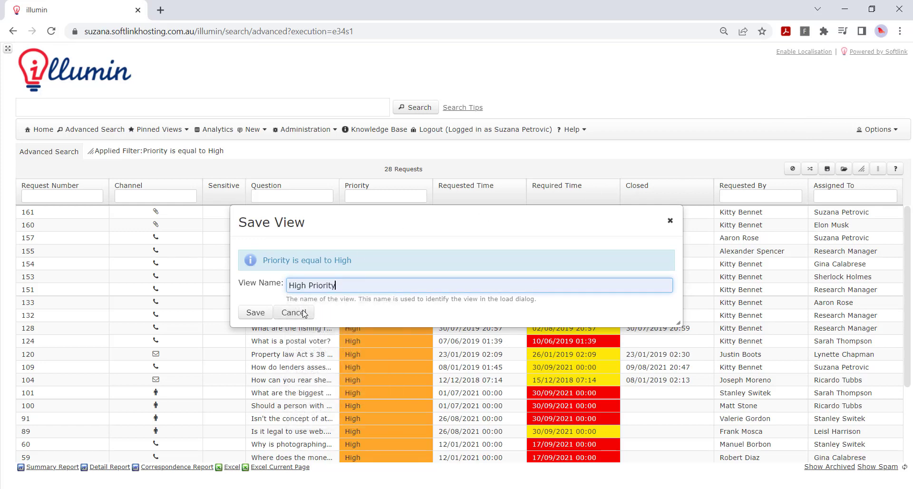
click(251, 313)
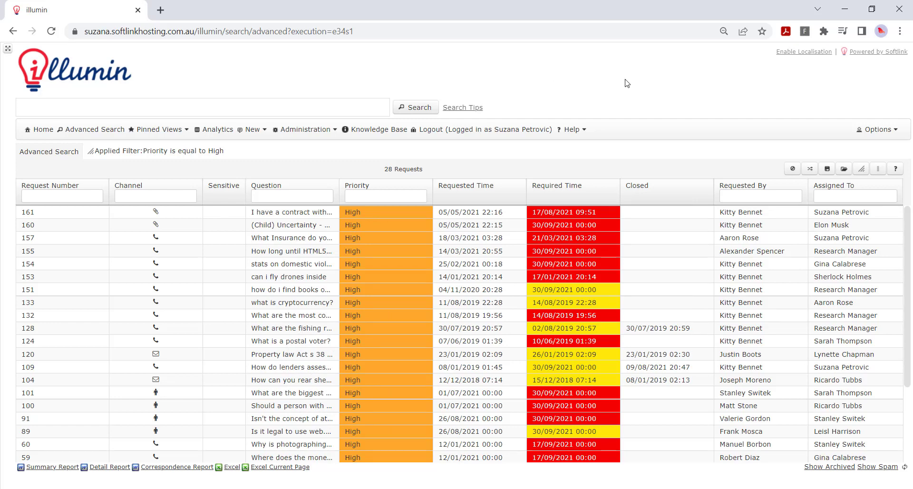
Pin the High Priority view next to Streamlined View and reload Advanced Search
click(844, 169)
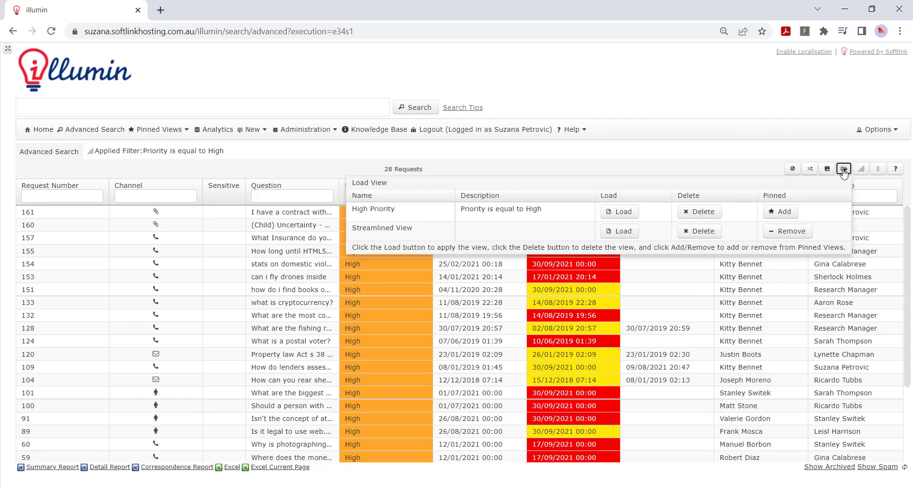
click(781, 213)
click(95, 129)
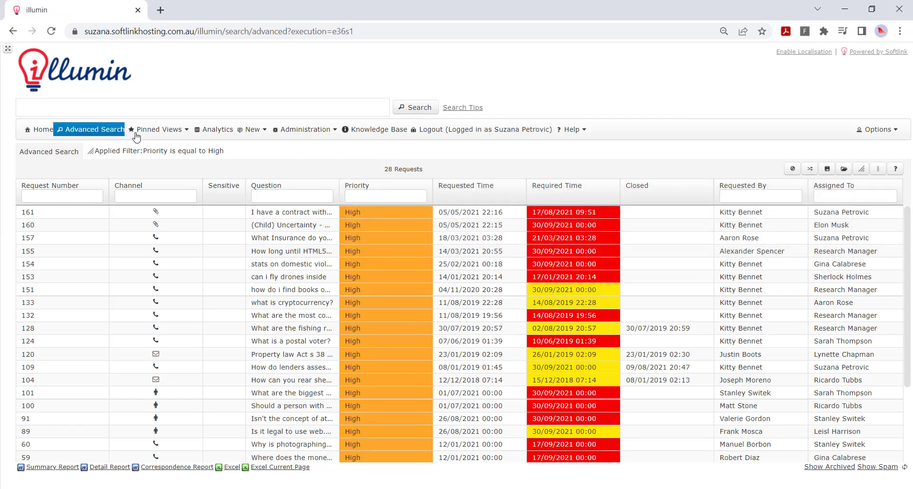
Re-apply the Priority equals High filter, cutting the 160 requests back to 28
click(157, 130)
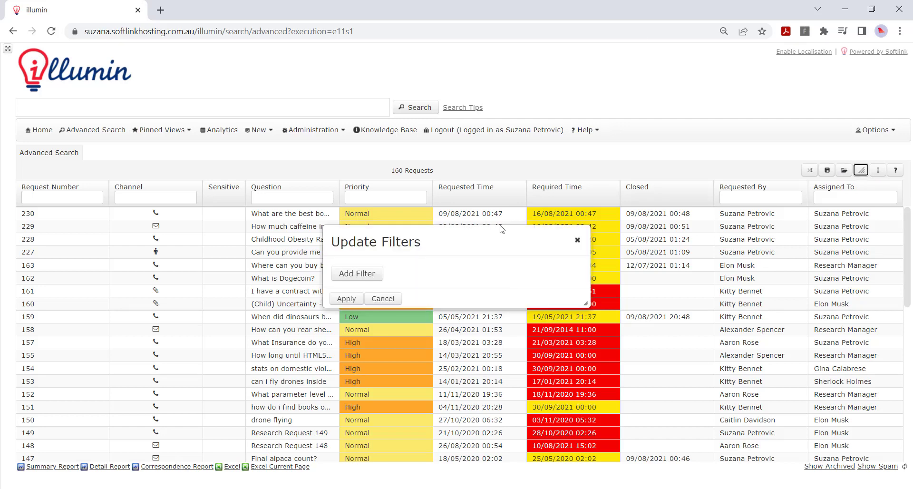
click(357, 274)
click(374, 278)
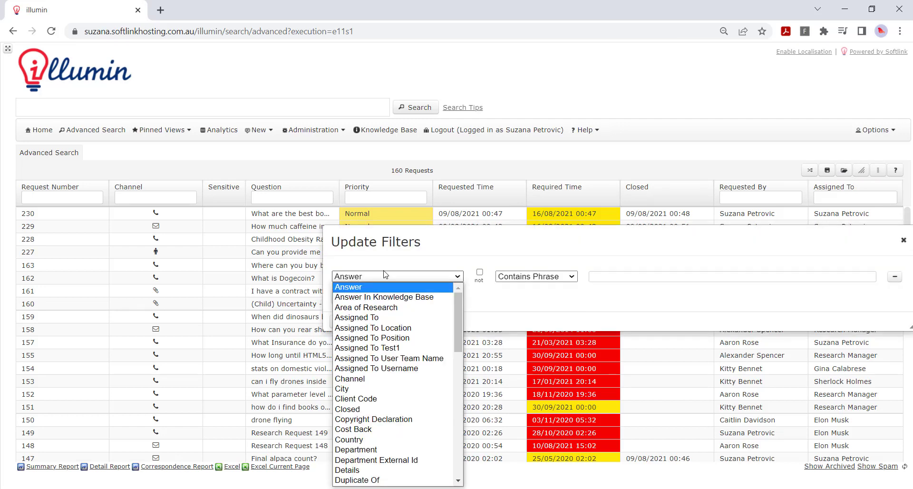
text(pr)
key(Return)
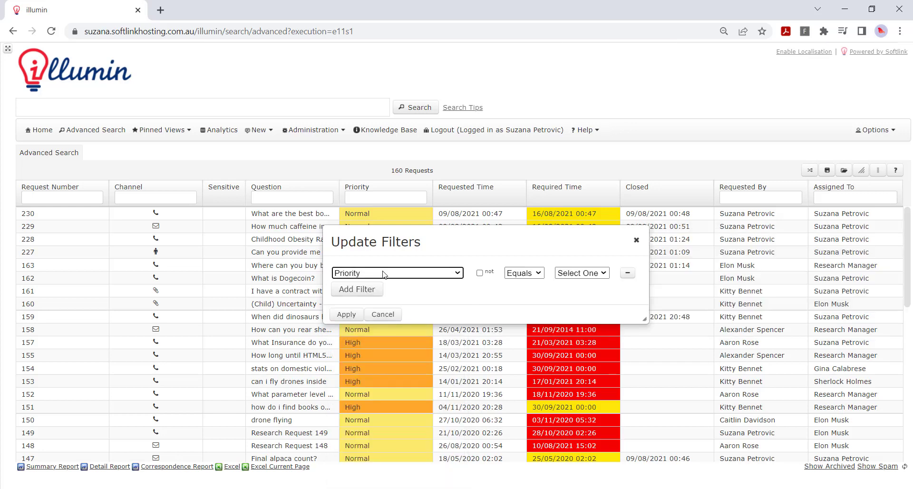
click(596, 274)
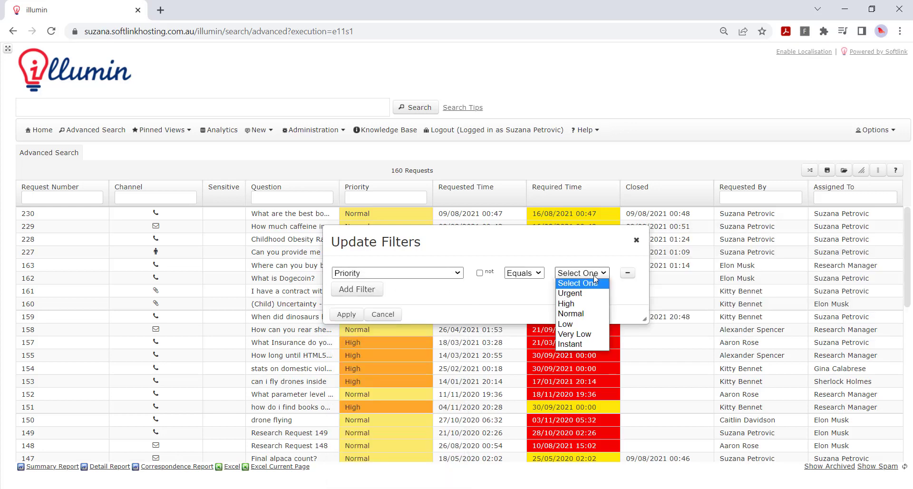
click(566, 303)
click(354, 315)
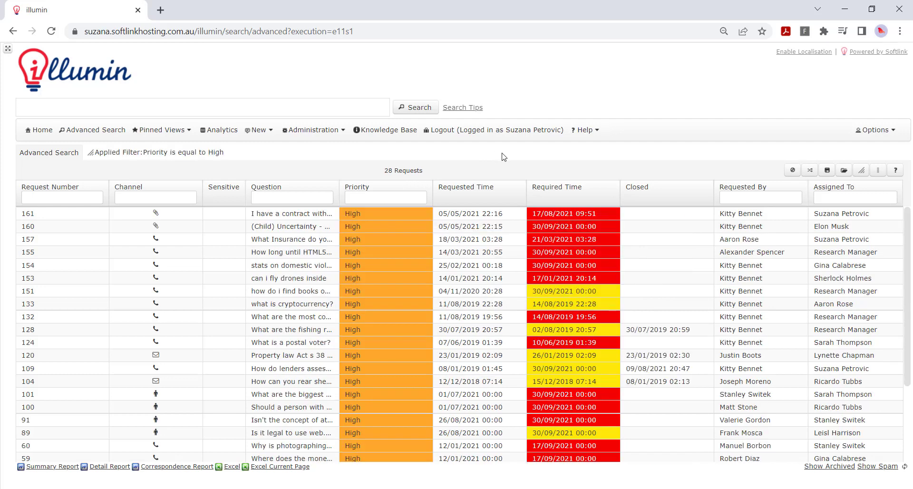
Remove Request Number, Channel, Sensitive, Requested Time and Required Time from the displayed columns
click(878, 170)
click(685, 218)
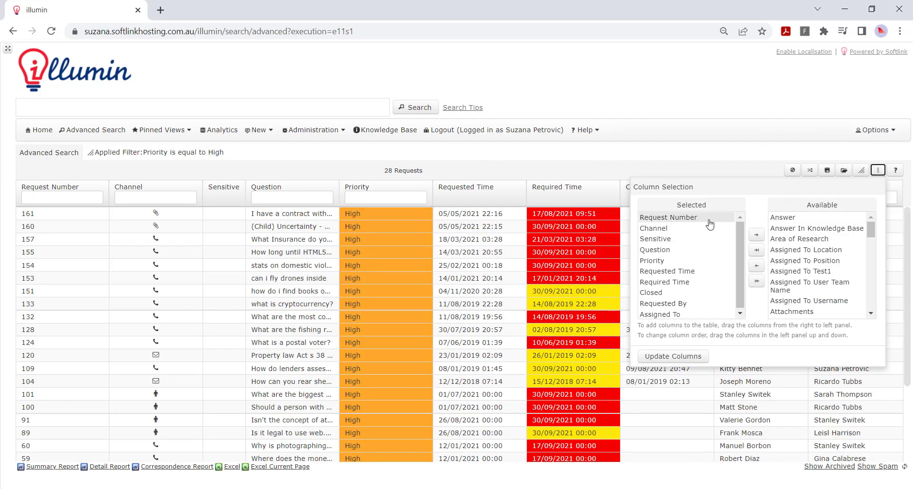
click(756, 234)
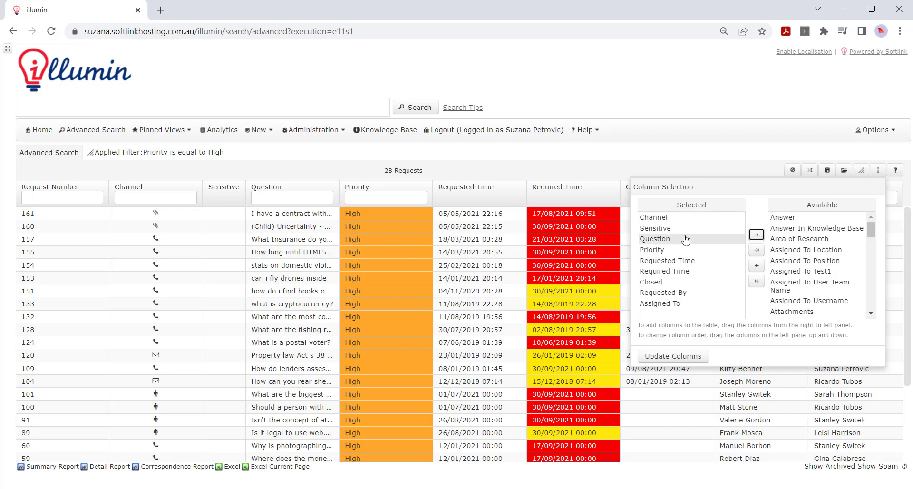
click(657, 217)
click(756, 235)
click(664, 218)
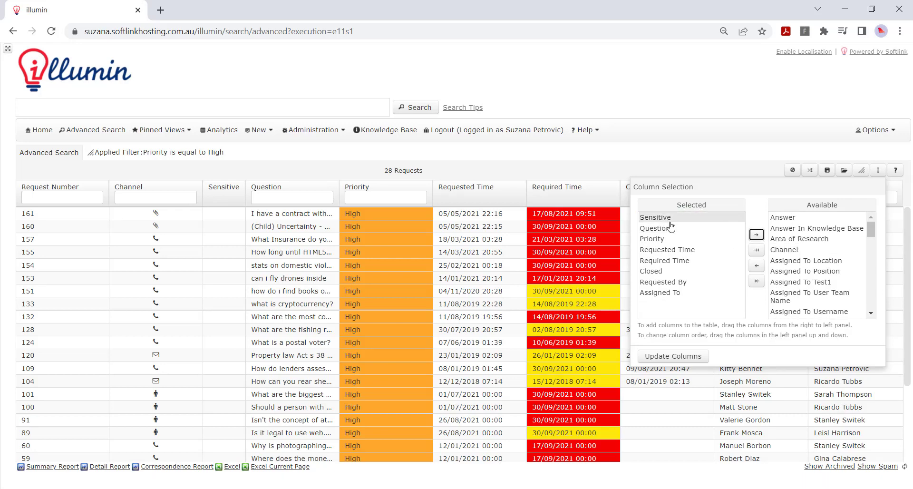
click(757, 234)
click(666, 238)
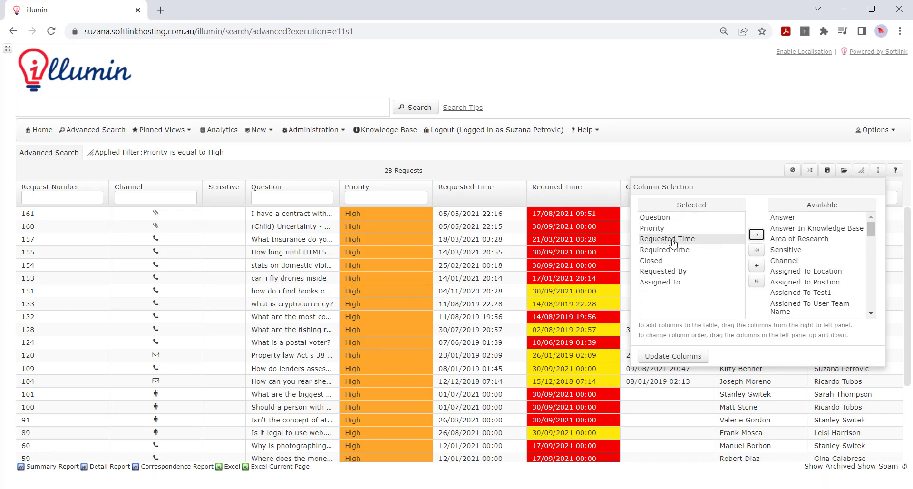
click(756, 235)
click(681, 240)
click(757, 234)
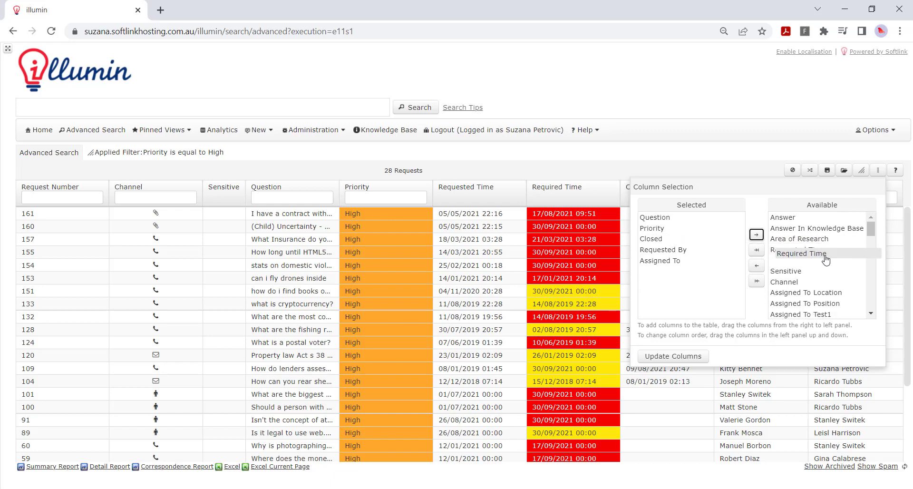
Move Closed out, add Department to the selected columns, and update the table
drag(689, 241, 824, 259)
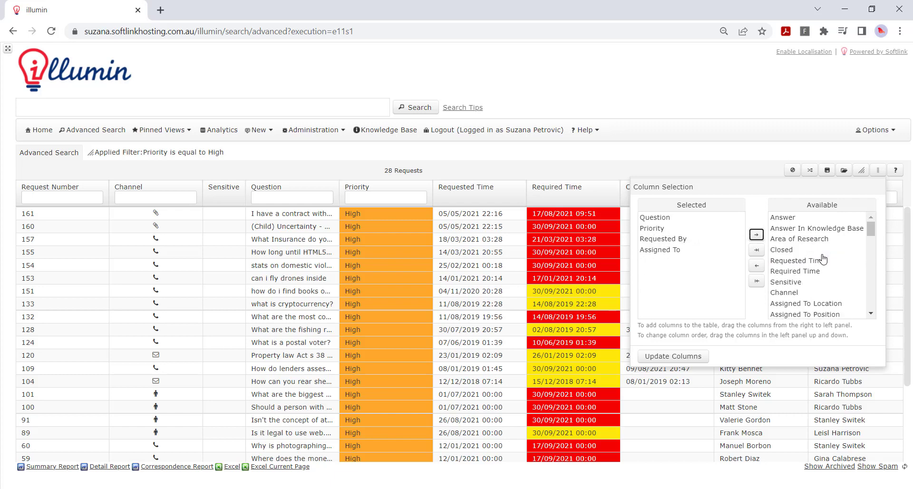
scroll(827, 278, down, 6)
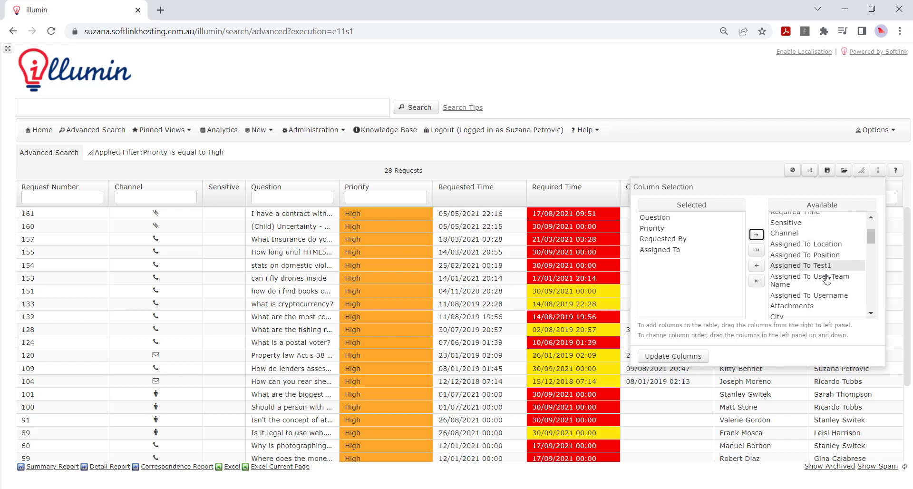
scroll(828, 282, up, 3)
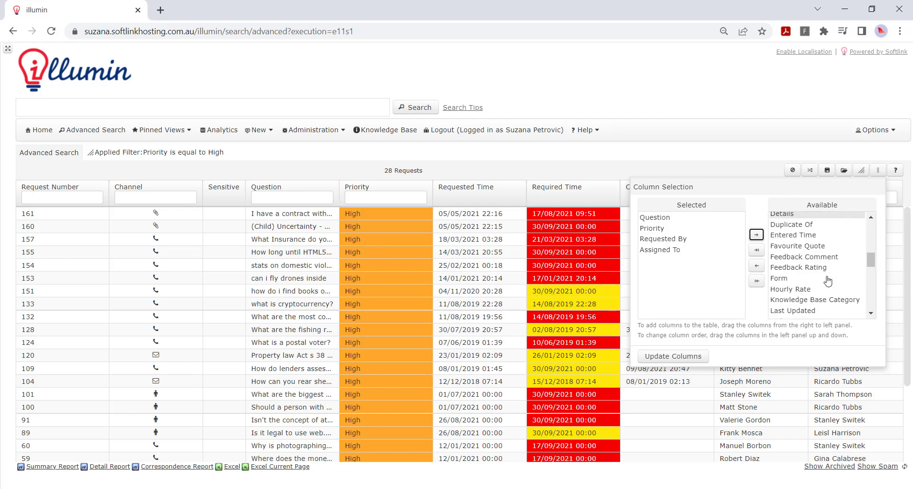
drag(828, 252, 654, 218)
click(696, 358)
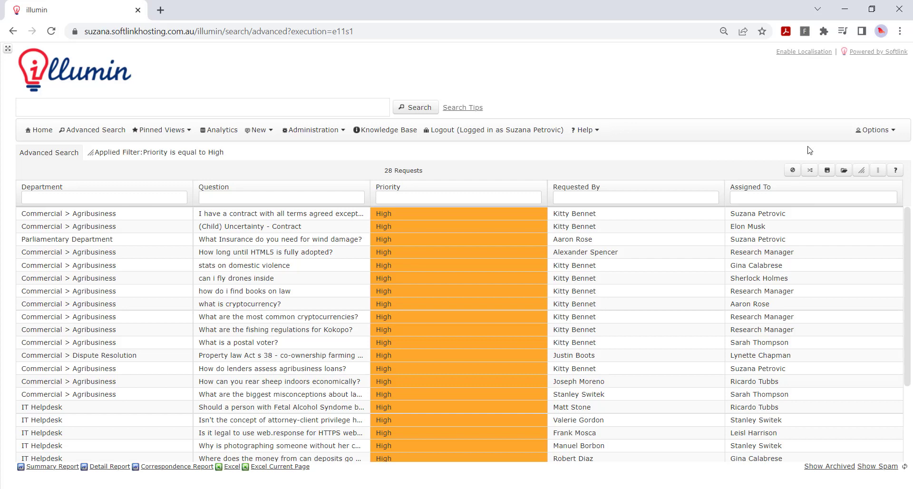
Save the search as the view 'High Priority - Limited' and pin it
click(828, 171)
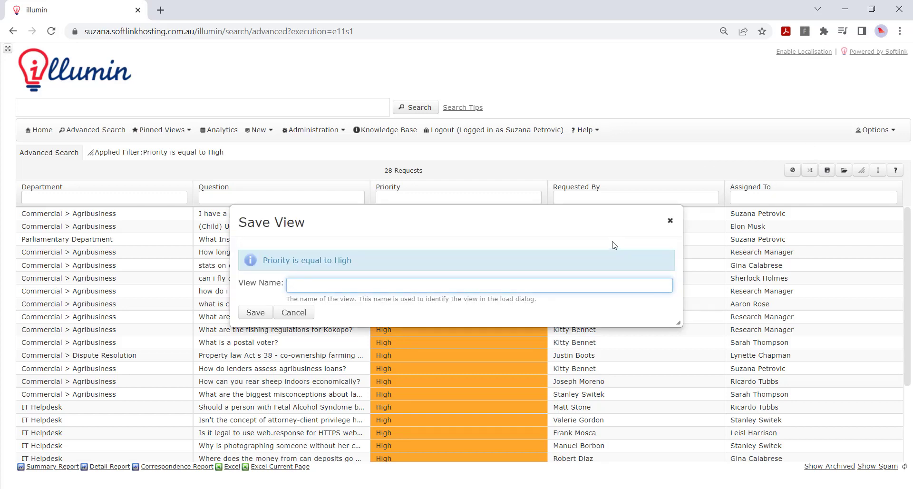
text(High Priority - Limited)
click(255, 314)
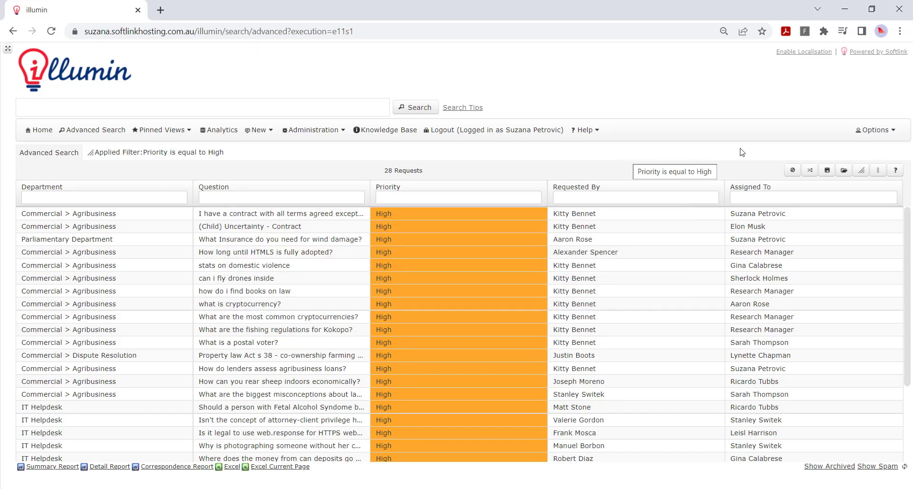
click(844, 170)
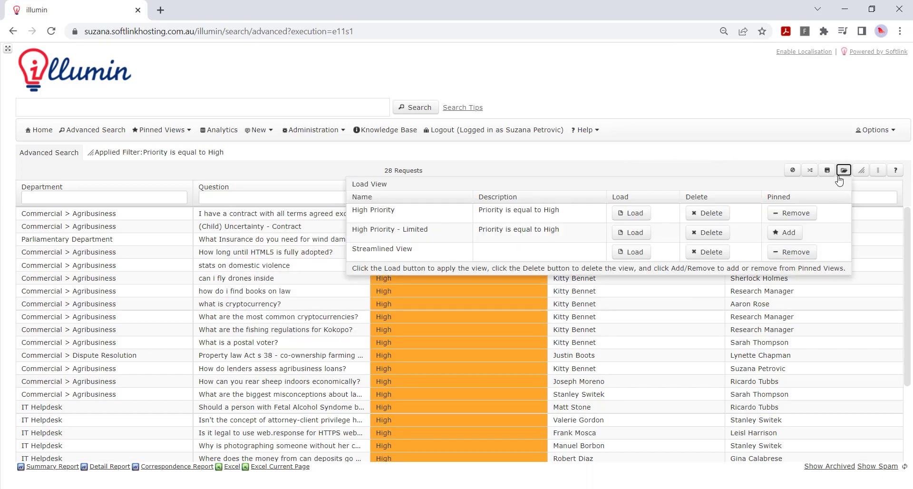
click(791, 233)
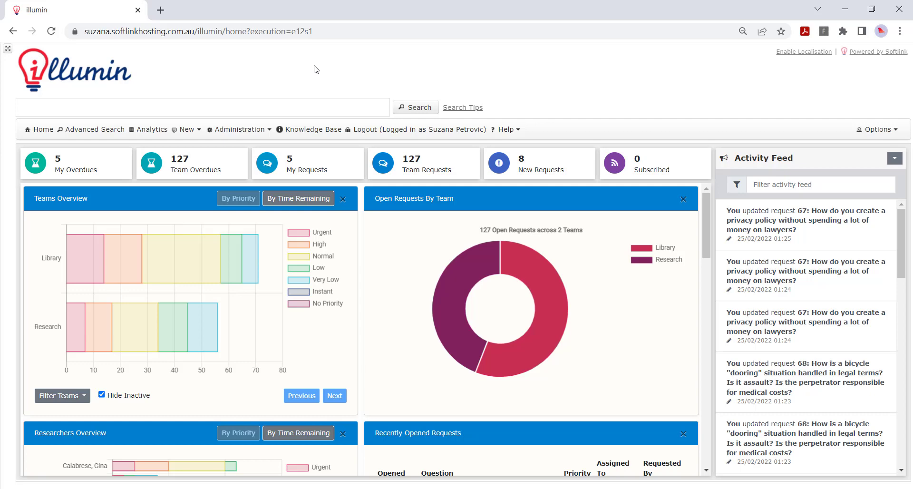
From the dashboard, go to Administration > Settings > Knowledge Base and enable Display Latest Questions
click(34, 134)
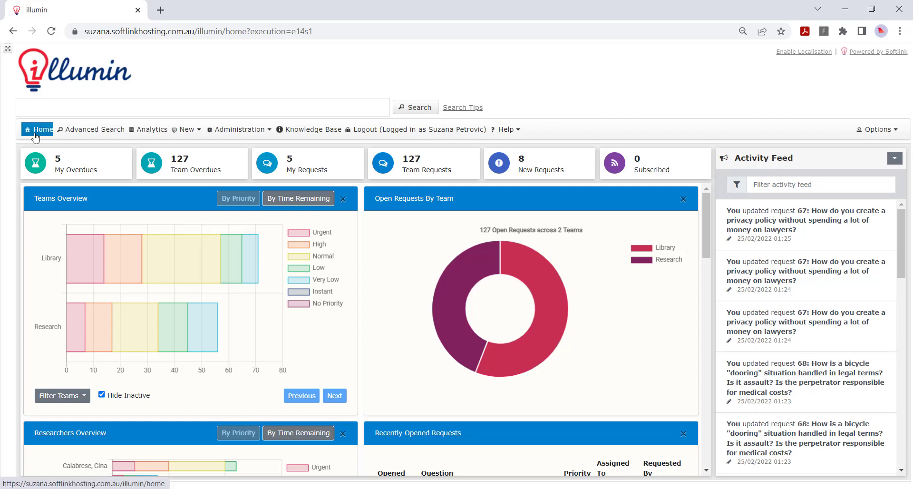
click(238, 130)
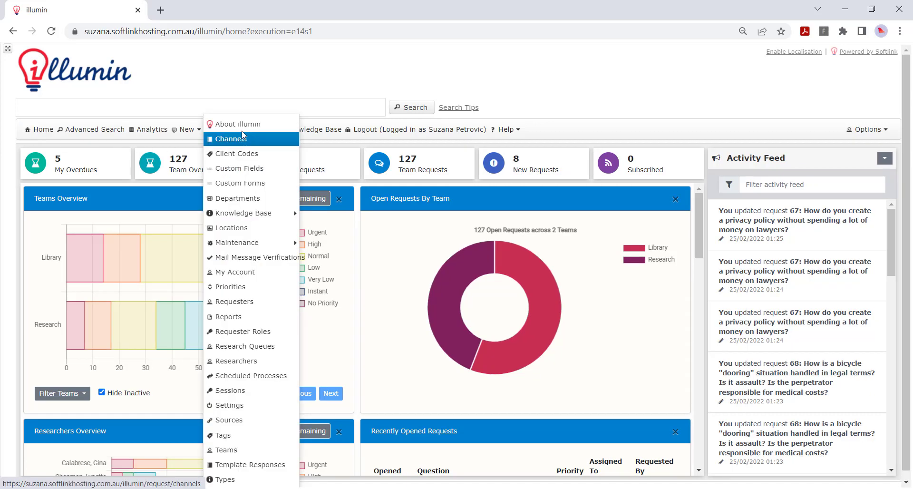
click(236, 405)
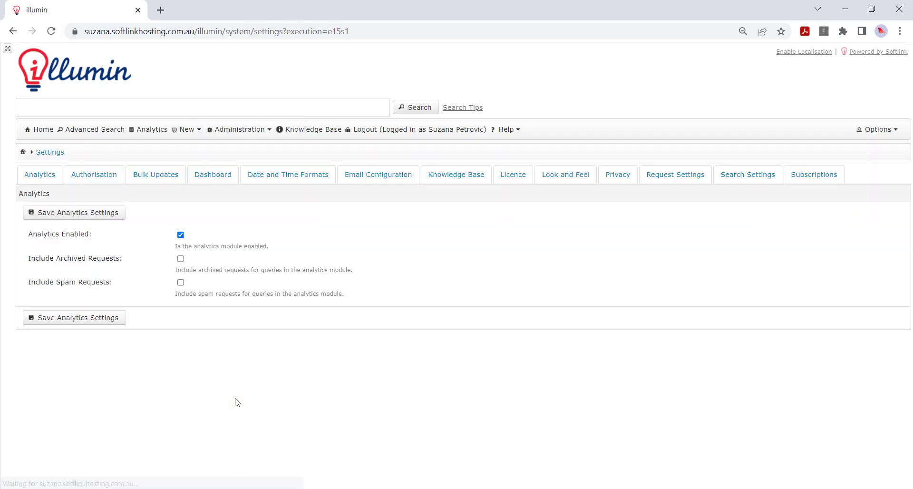
click(465, 178)
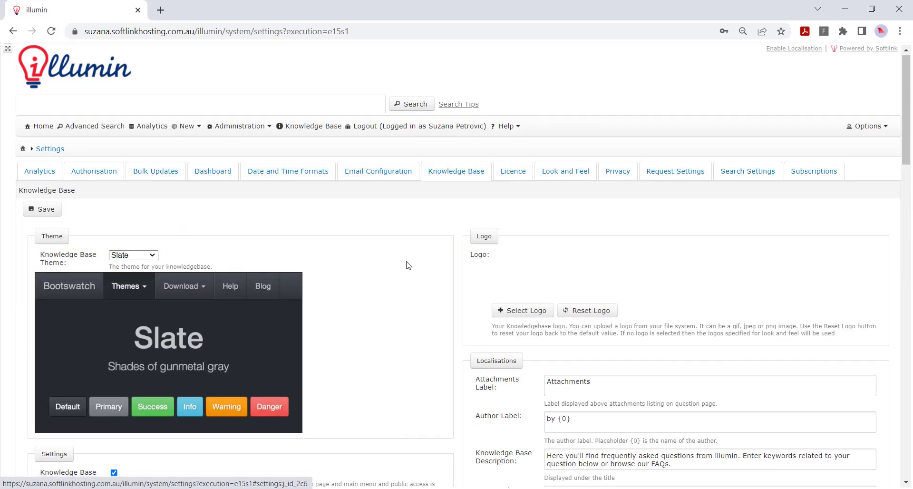
scroll(408, 266, down, 4)
scroll(408, 266, down, 3)
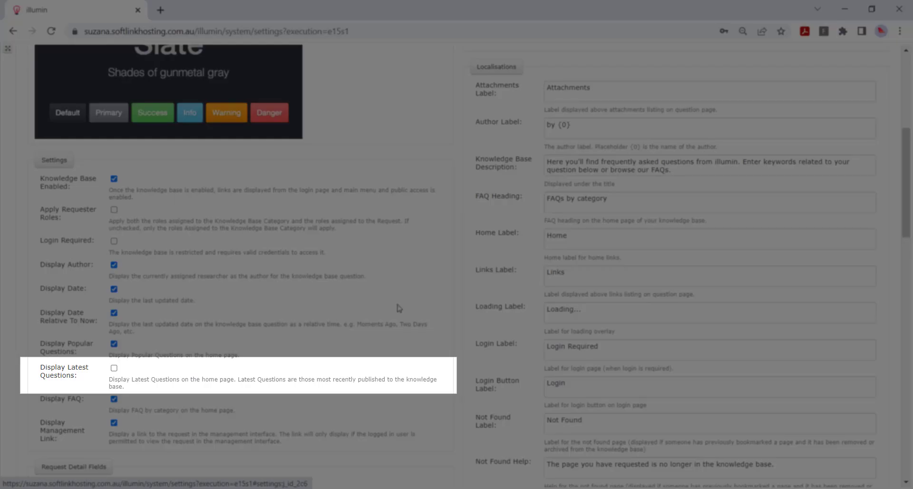
click(115, 372)
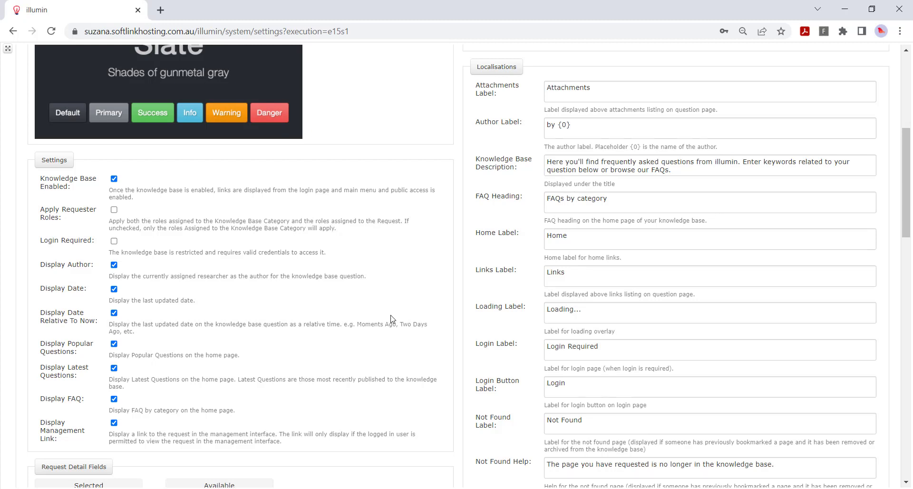
scroll(391, 319, up, 5)
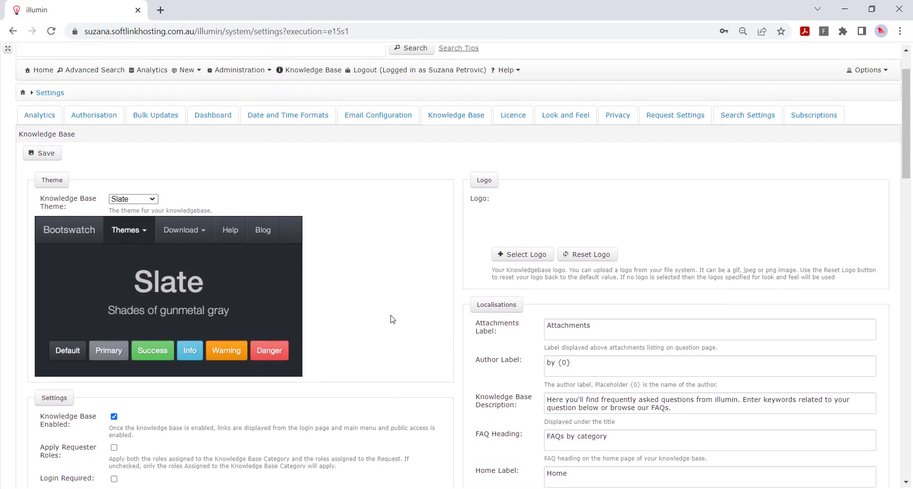
Preview Spacelab, Darkly and Paper themes, save with Sandstone, and open the public Knowledge Base
click(130, 200)
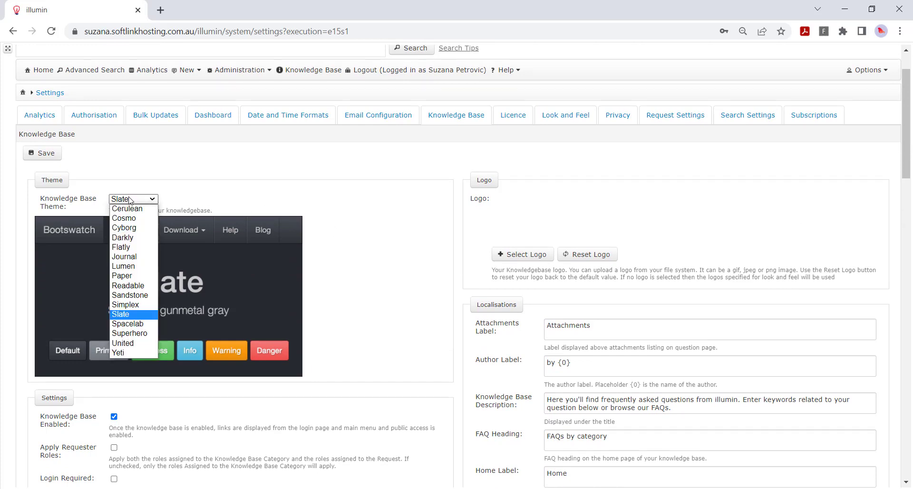
click(133, 327)
click(140, 200)
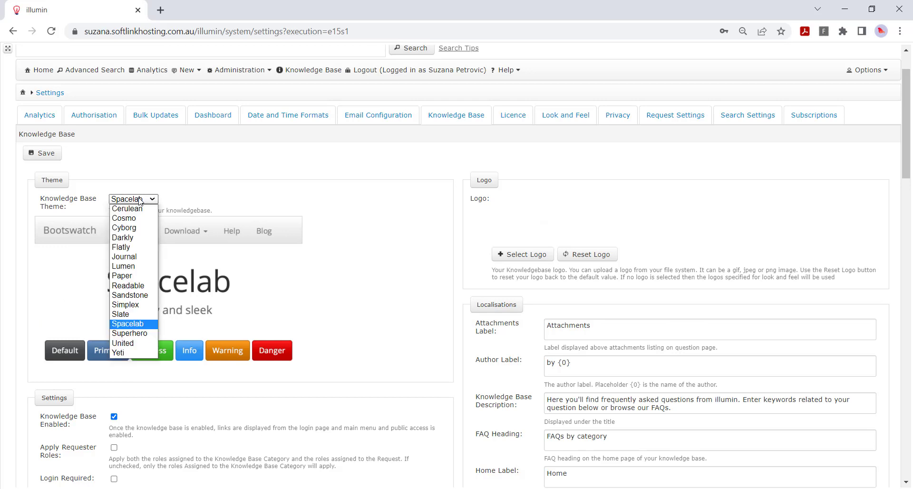
click(136, 237)
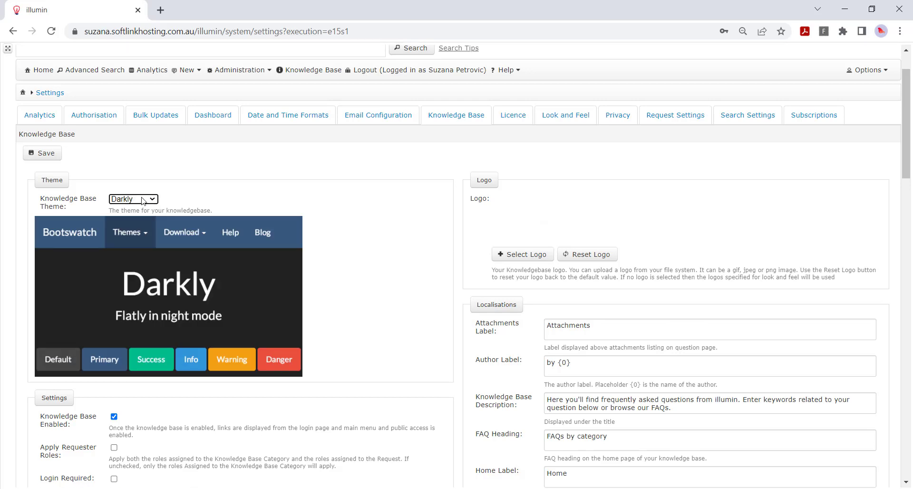
click(142, 201)
click(135, 276)
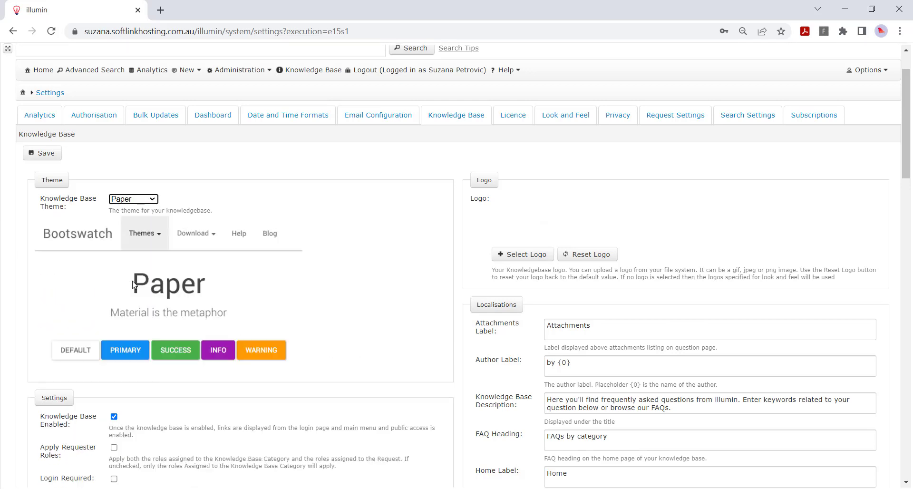
click(142, 199)
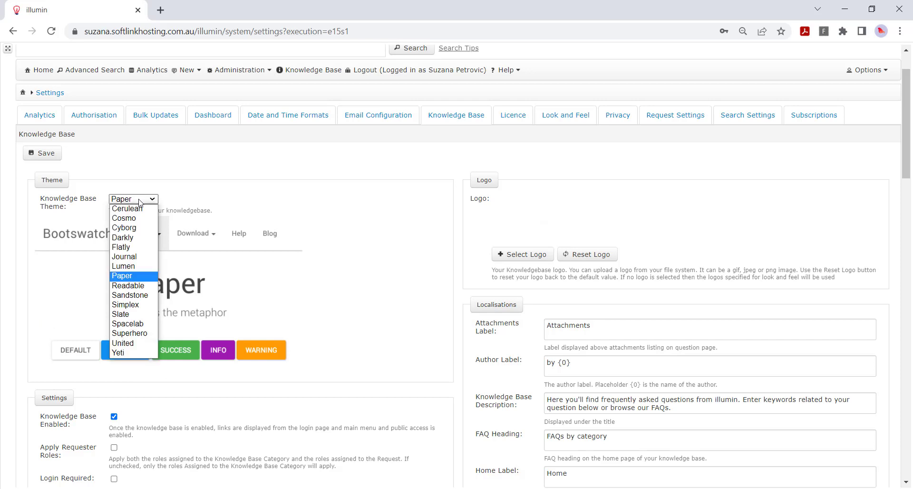
click(141, 292)
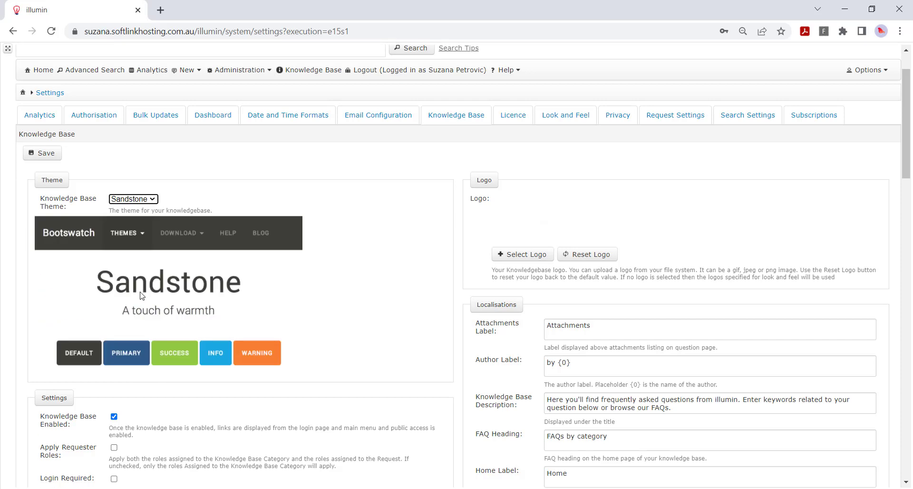
click(43, 154)
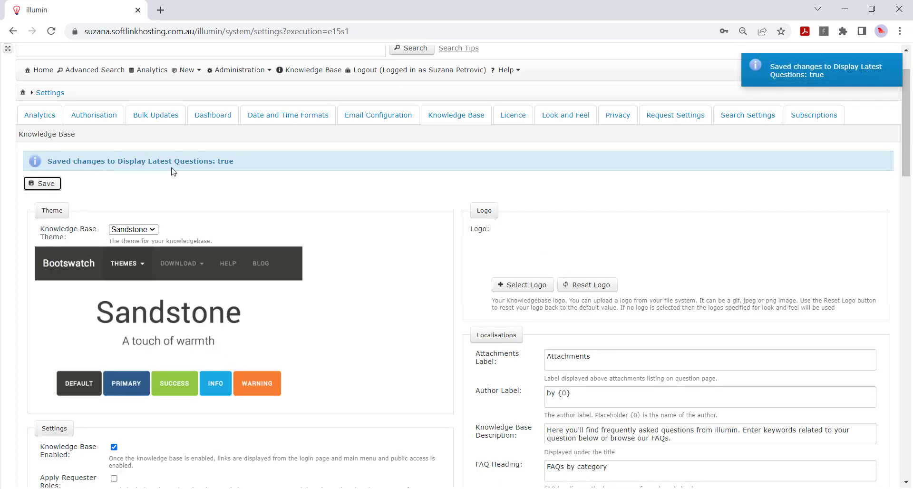
click(298, 72)
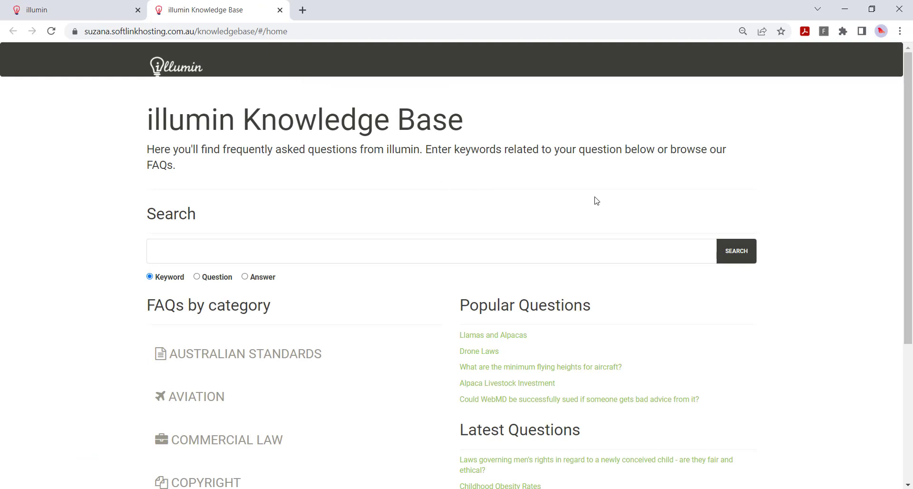
Scroll the Knowledge Base home page down to the Latest Questions section
scroll(597, 201, down, 3)
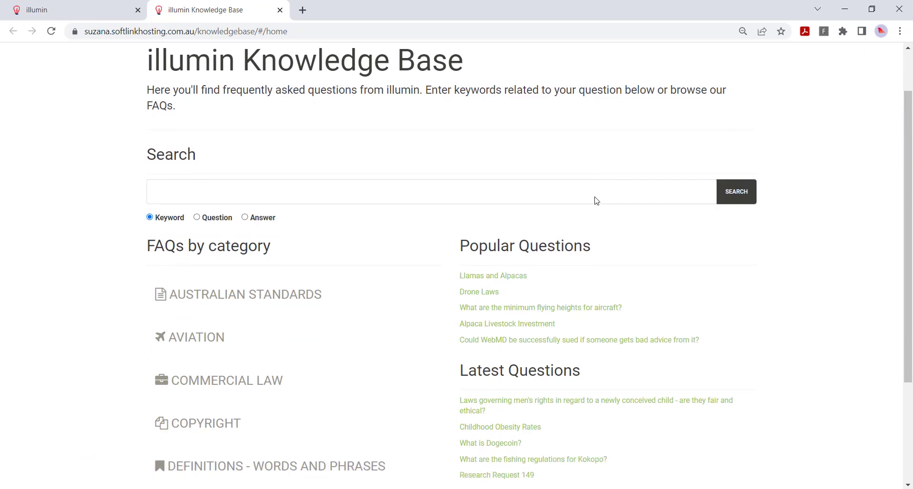